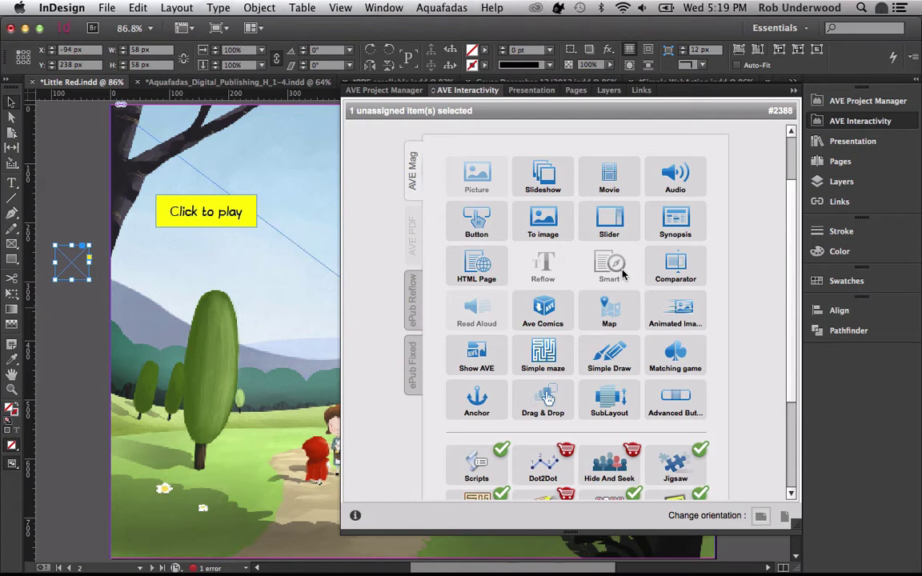
- Create a new AVE project folder named Aquafadas Magazine
click(833, 102)
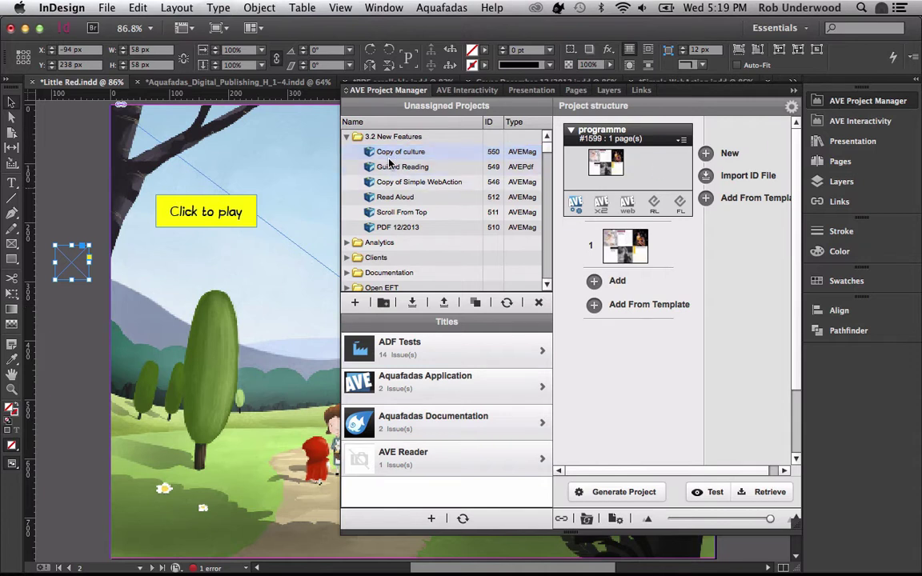
click(347, 136)
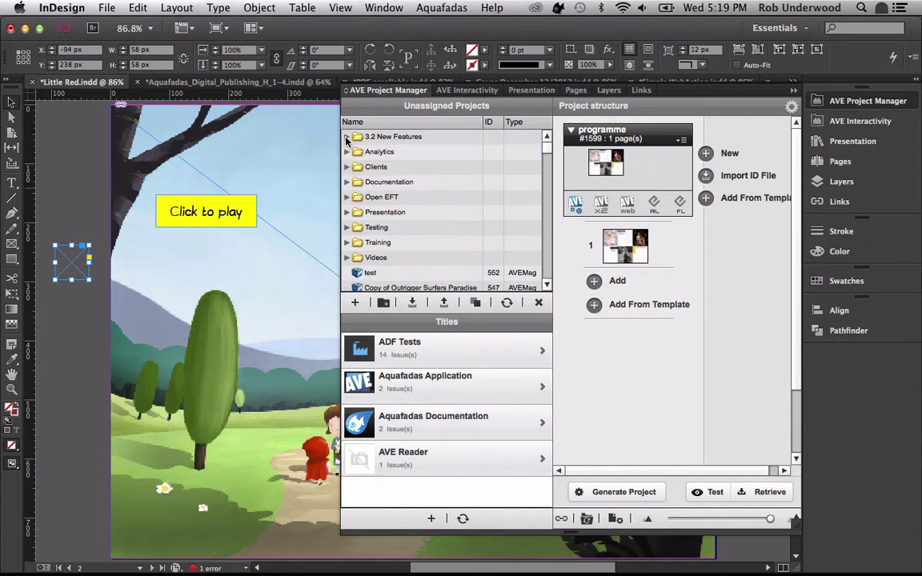
click(382, 304)
text(Aquafadas M)
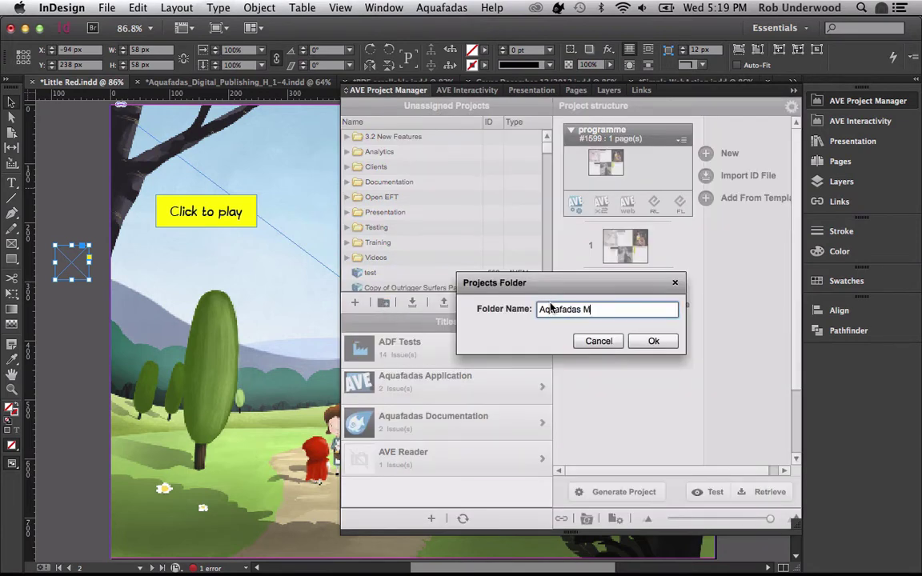
text(agazine)
key(Return)
- Create the February 2014 project and move it into the Aquafadas Magazine folder
click(355, 303)
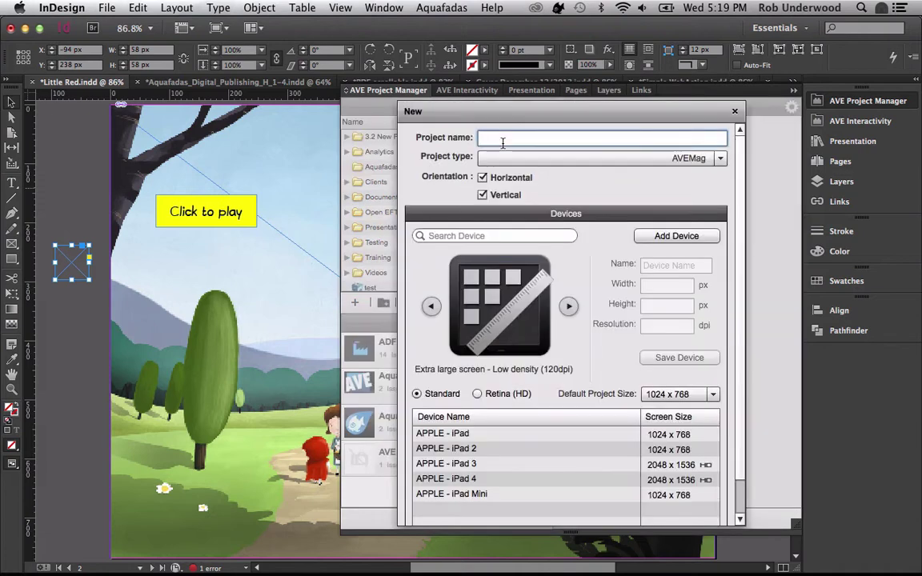
text(February 2014)
scroll(717, 497, down, 2)
click(717, 517)
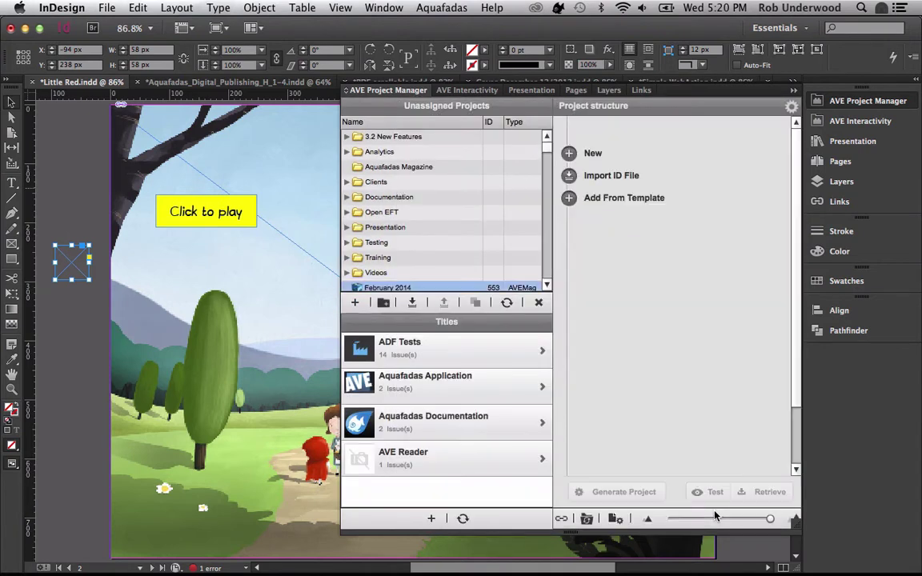
drag(393, 287, 402, 167)
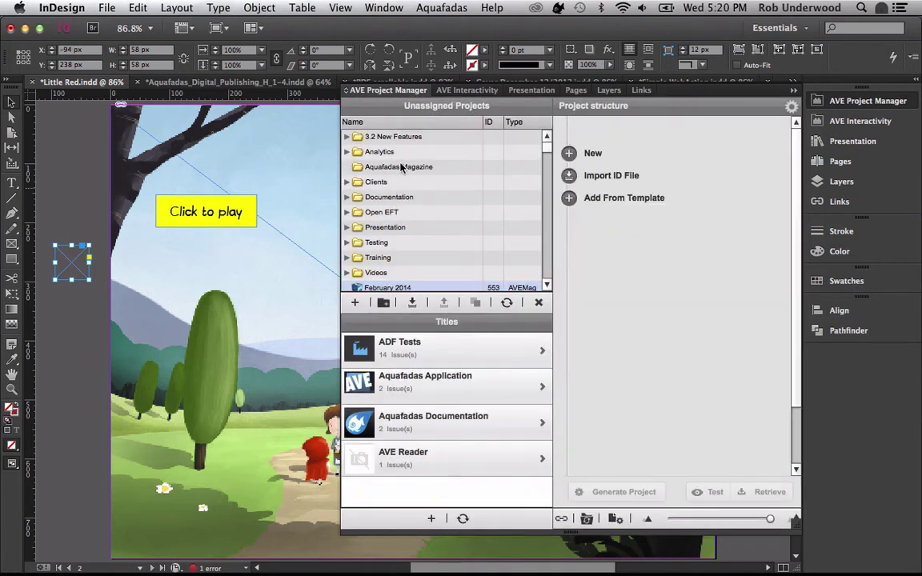
click(378, 183)
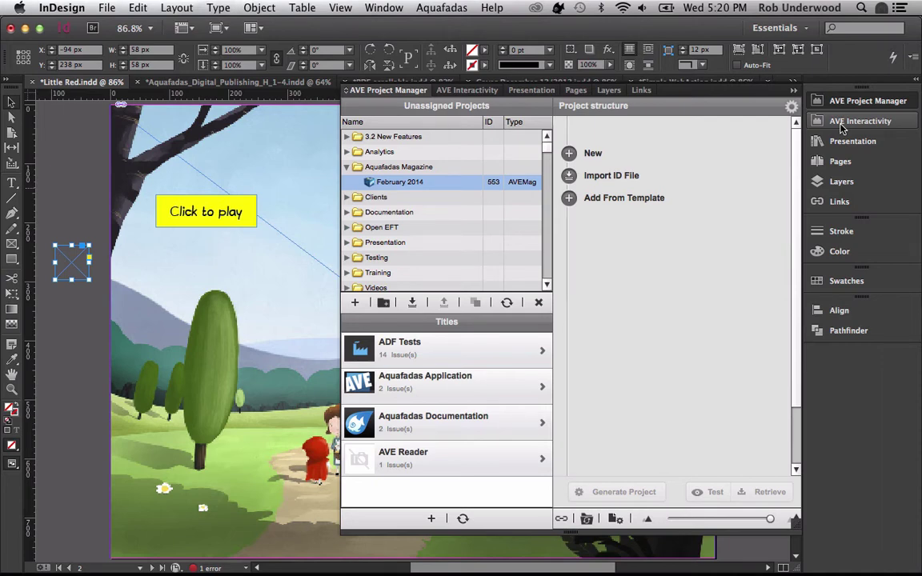
- With nothing selected, list the document's image, audio and XML asset paths and save them as Assets.csv in Documents
click(842, 124)
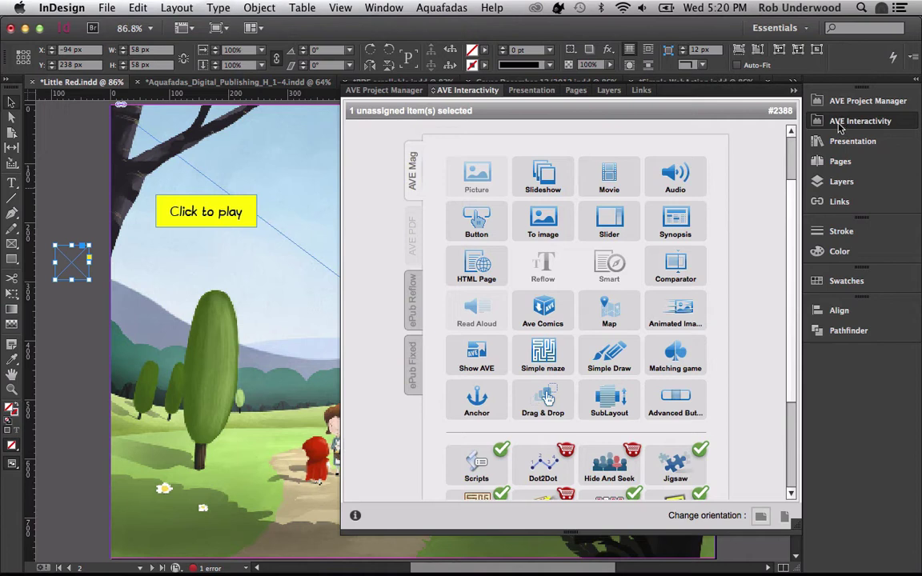
click(91, 187)
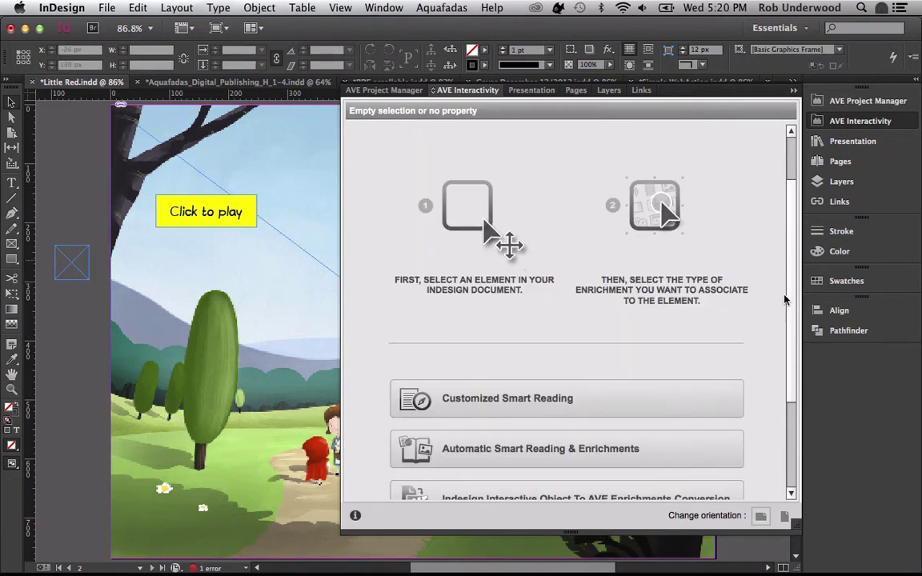
scroll(785, 305, down, 3)
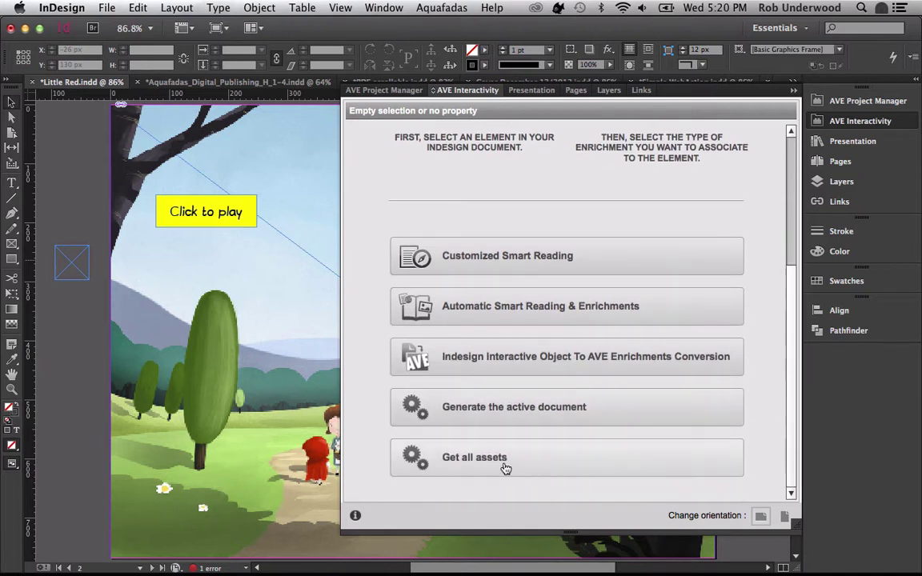
click(503, 465)
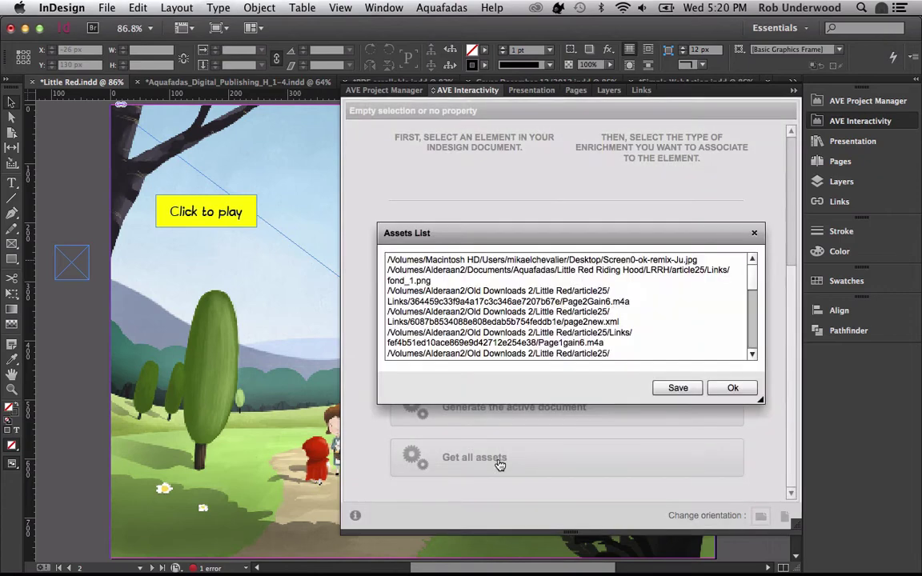
click(678, 389)
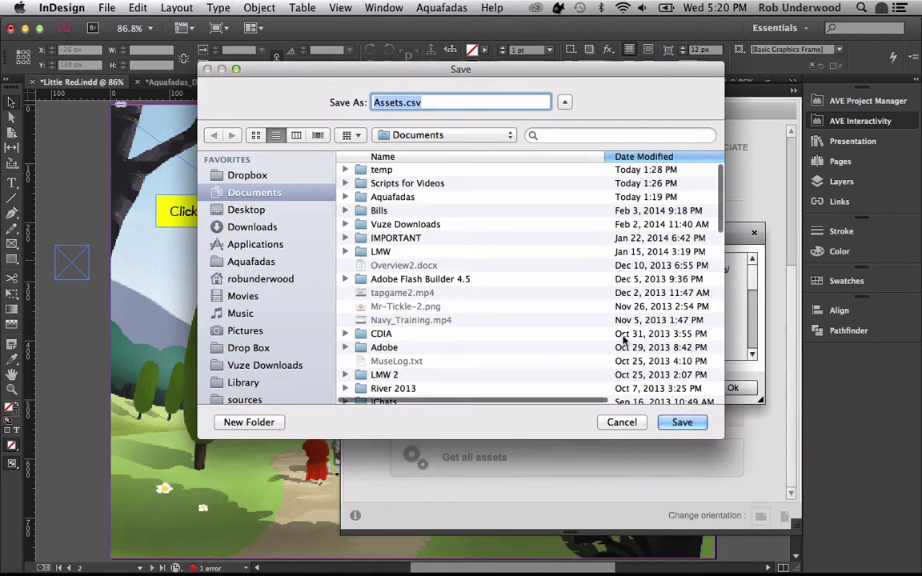
click(690, 423)
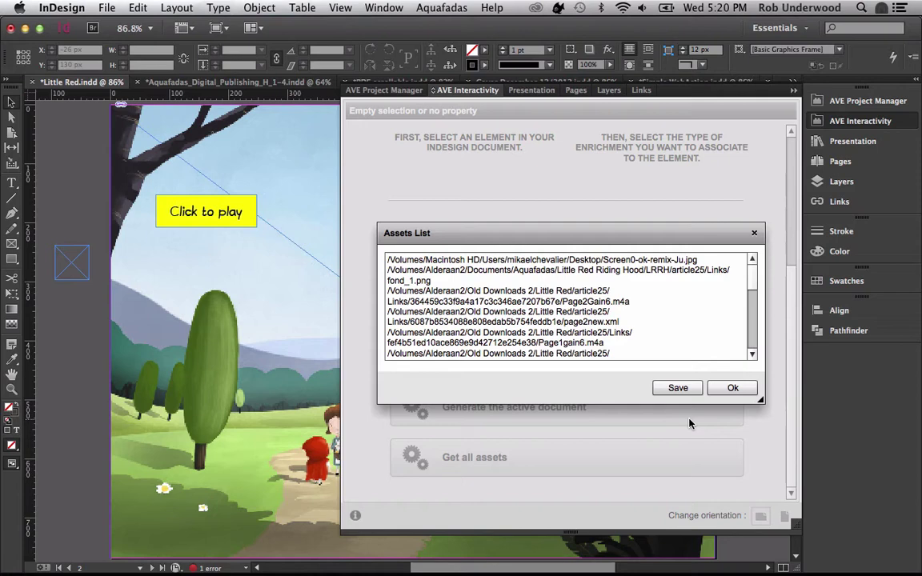
click(730, 391)
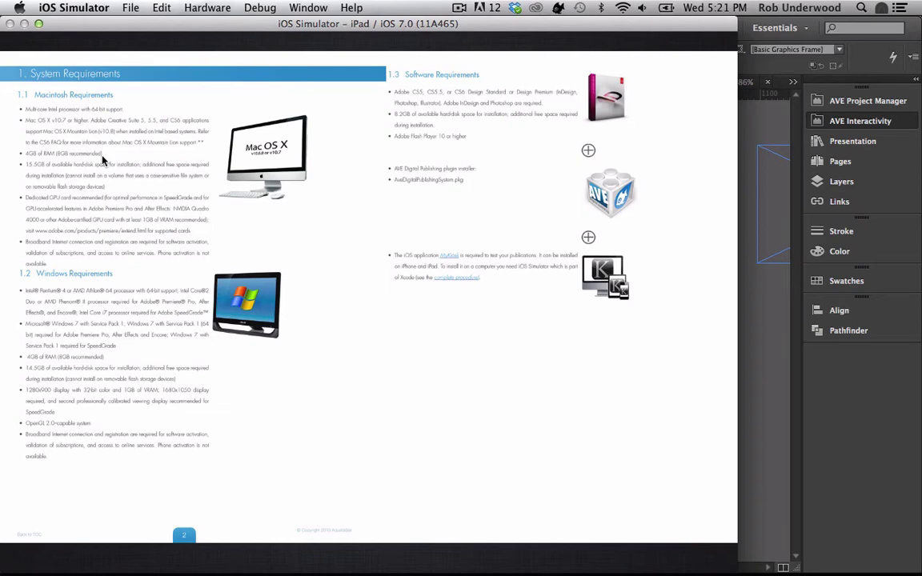
- Rotate the simulated iPad to portrait and back to landscape, then zoom into the page
key(super+Left)
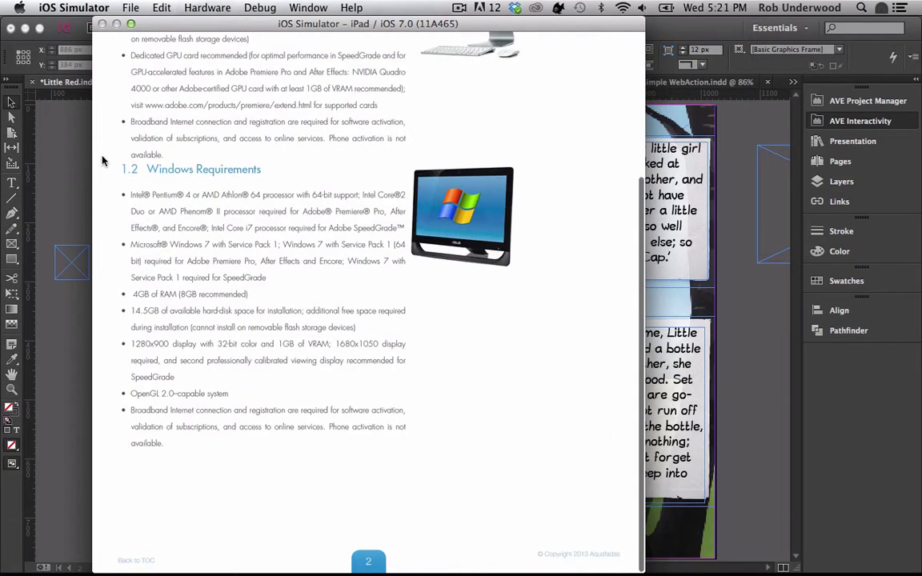
key(super+Right)
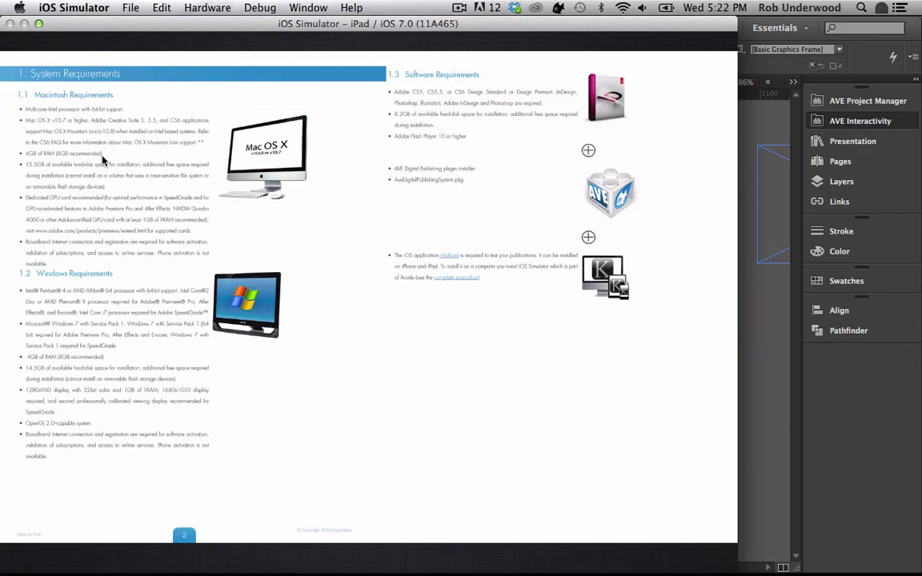
double_click(103, 161)
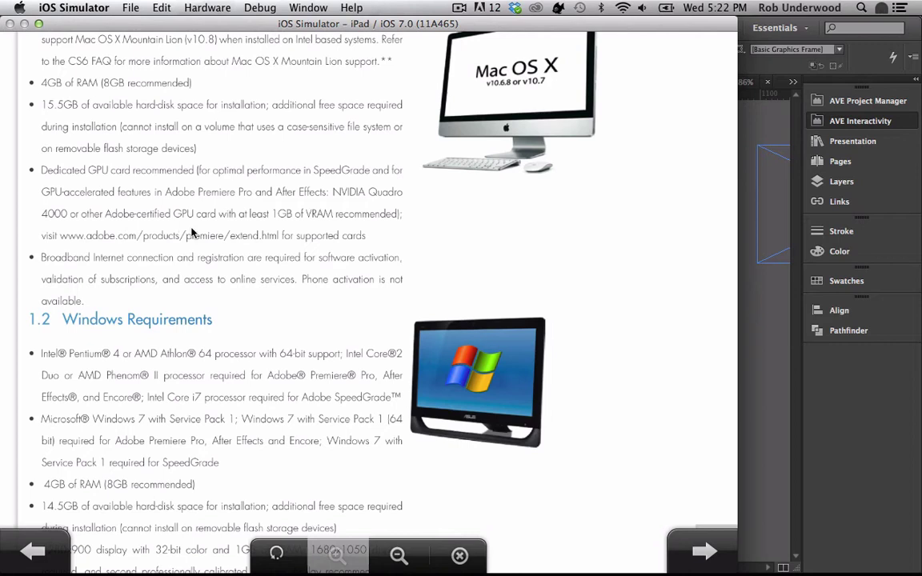
- Page ahead to the 1.3 Software Requirements section and return to InDesign
click(696, 551)
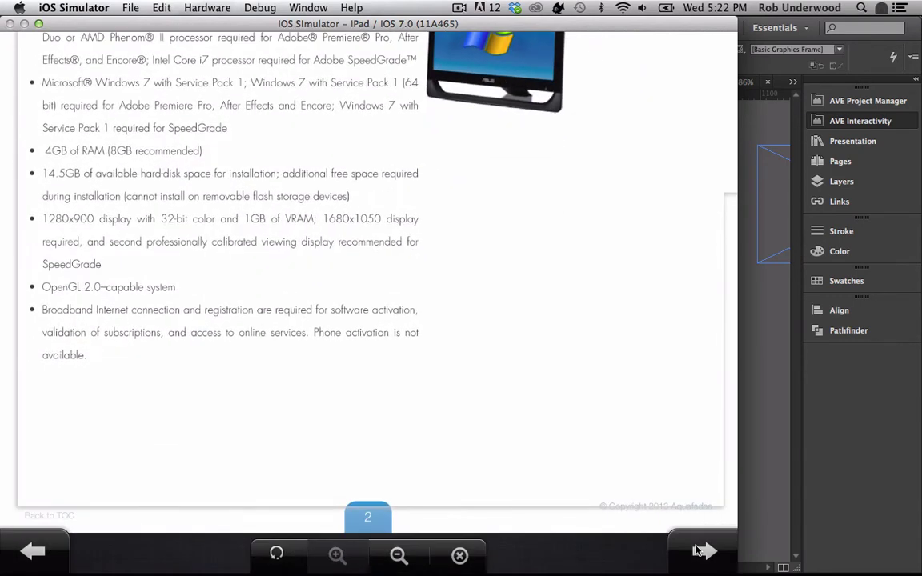
click(697, 550)
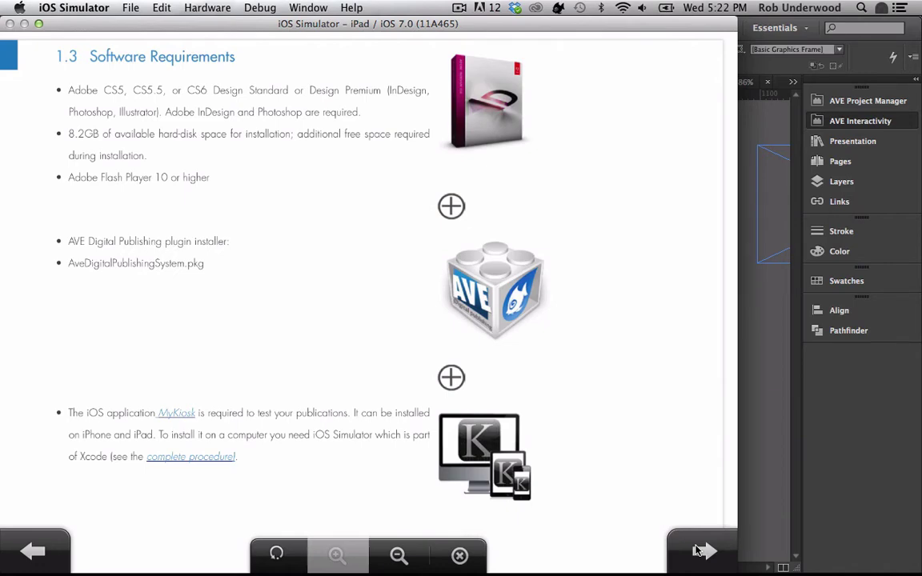
key(super+Tab)
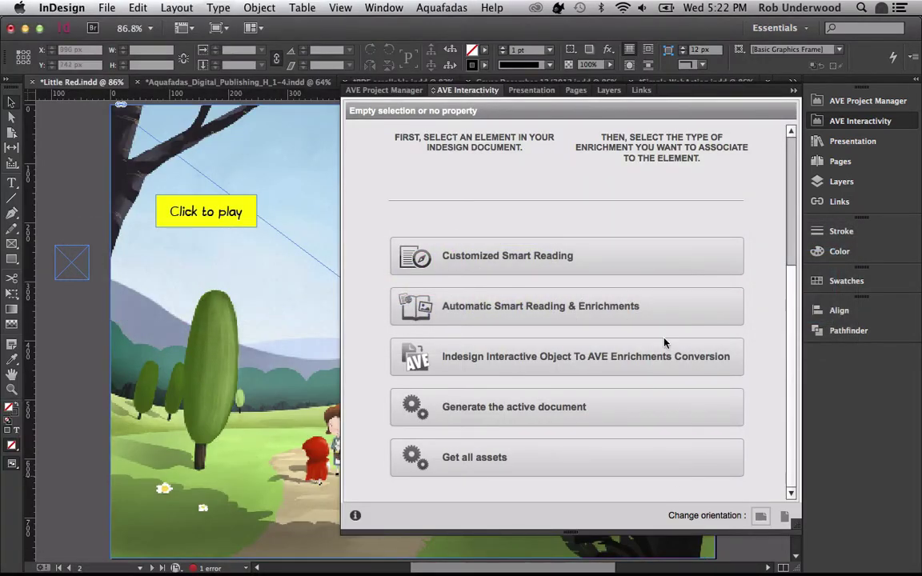
- Show the Aquafadas_Digital_Publishing_H_1-4.indd cover, choose project PDF 12/2013, and start a Customized Smart Reading
click(889, 122)
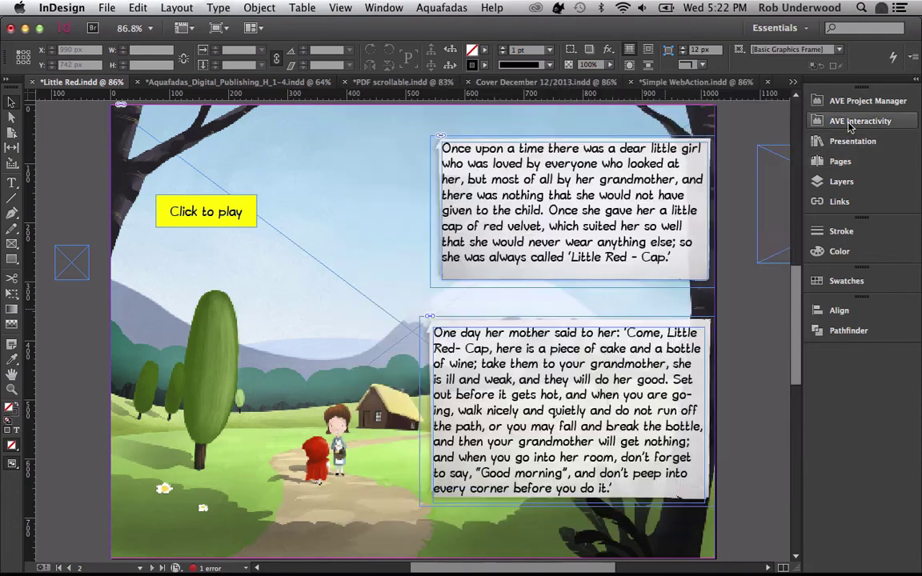
click(288, 82)
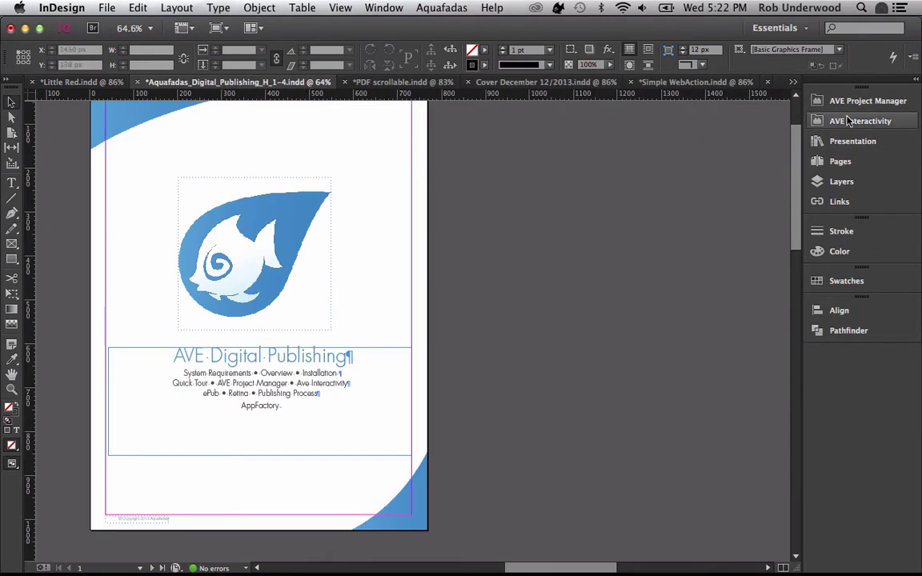
click(847, 103)
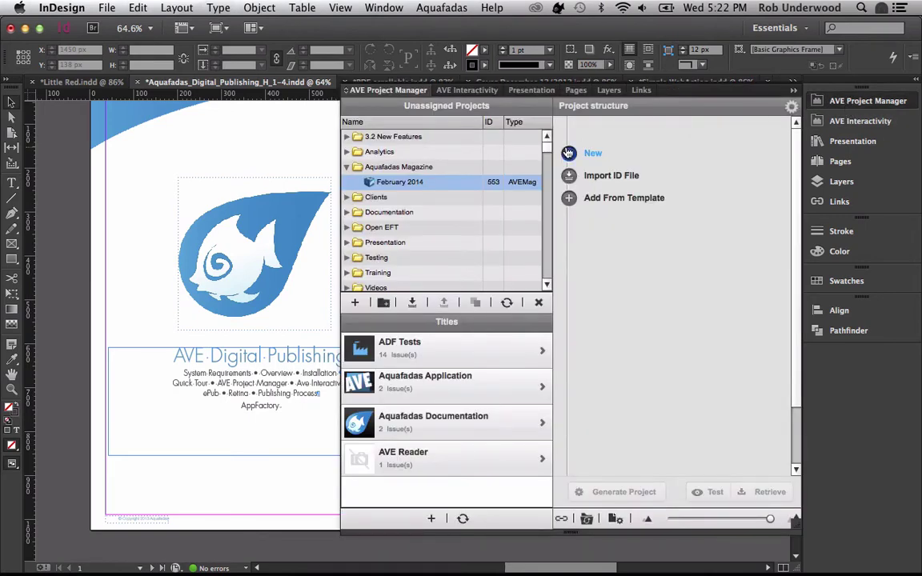
click(347, 136)
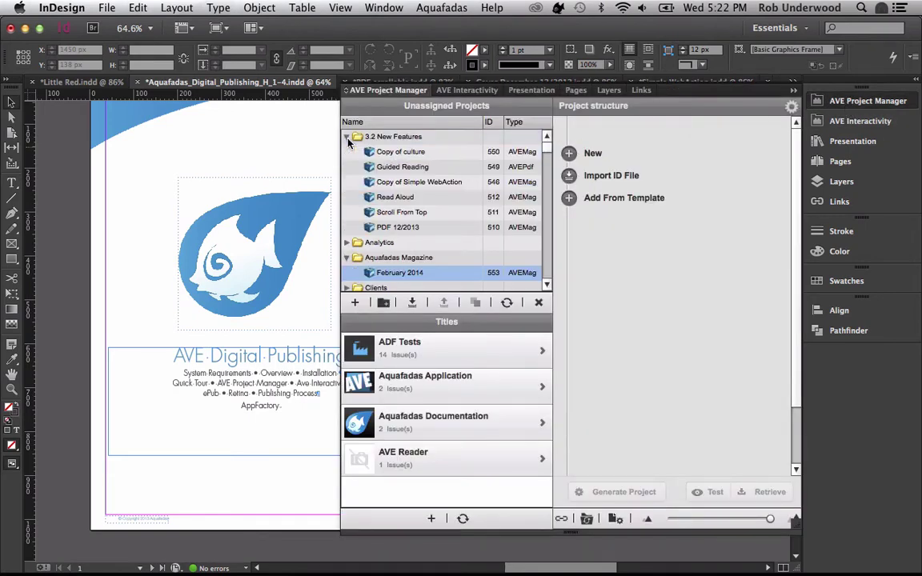
click(398, 228)
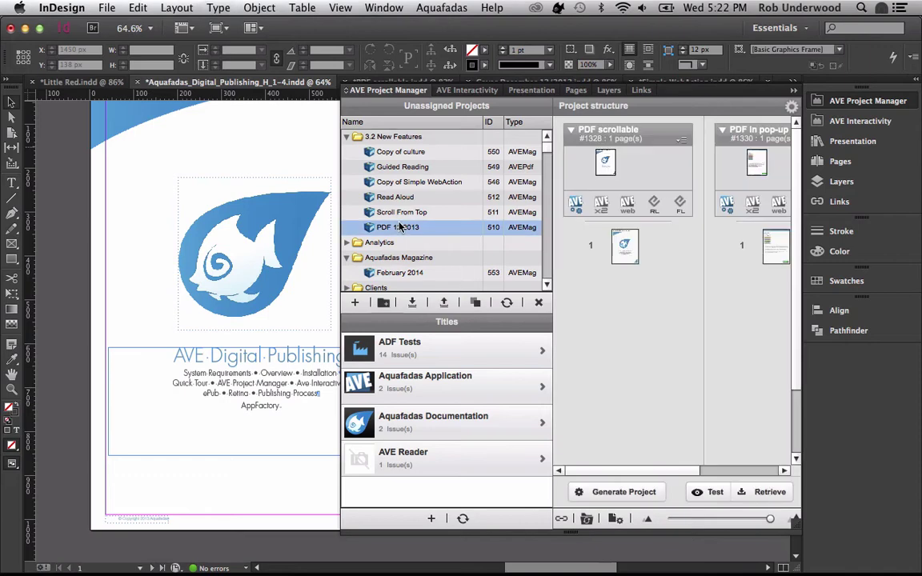
click(872, 121)
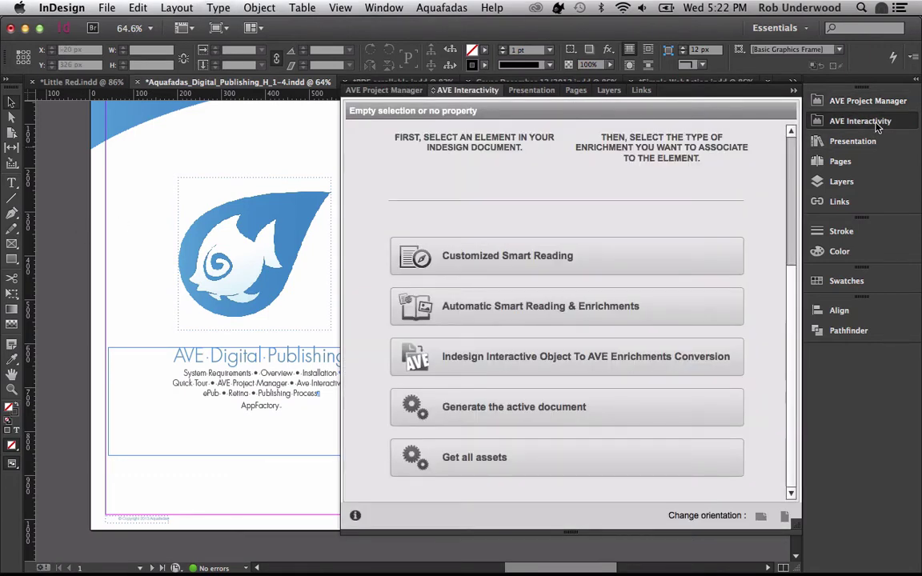
click(502, 265)
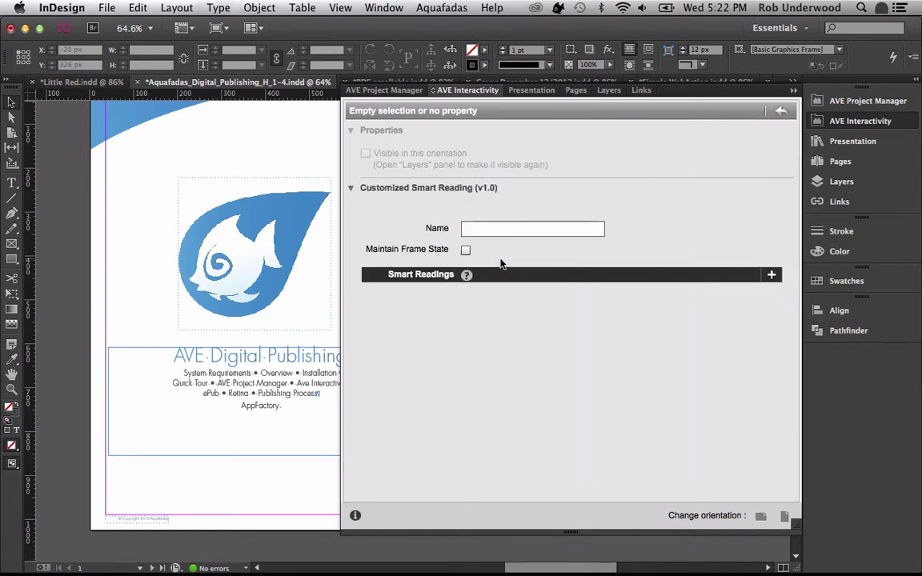
- Add a Smart Reading entry named Chapter1 and open its detail view
click(772, 276)
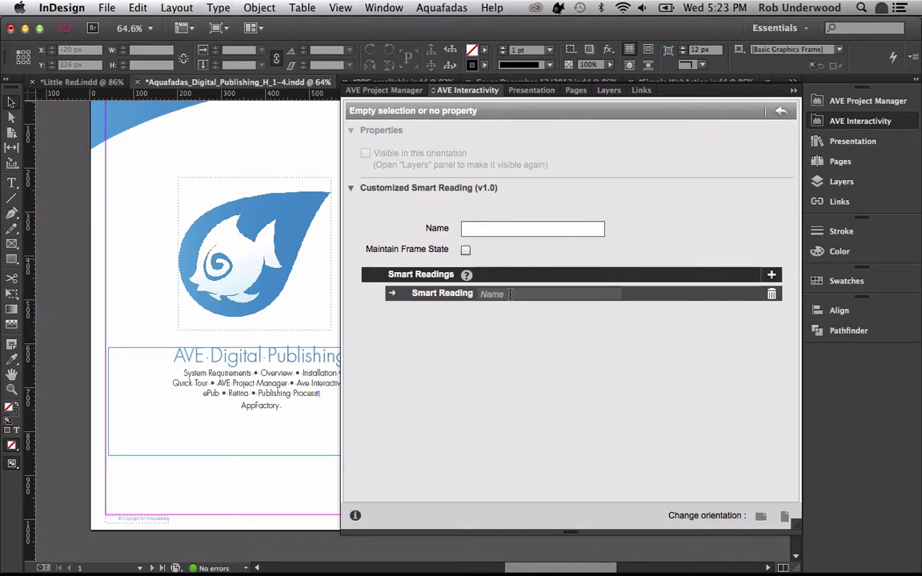
click(510, 294)
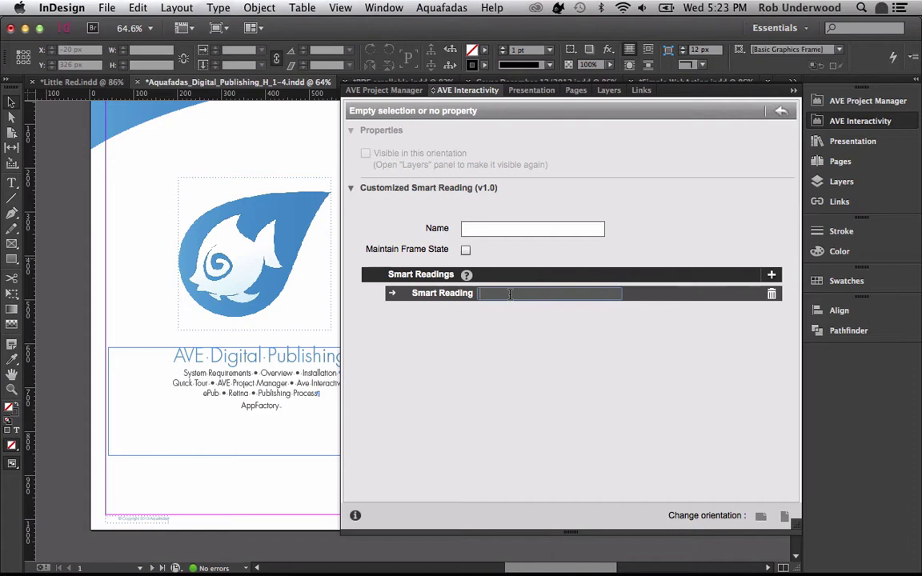
text(Chapter1)
click(393, 294)
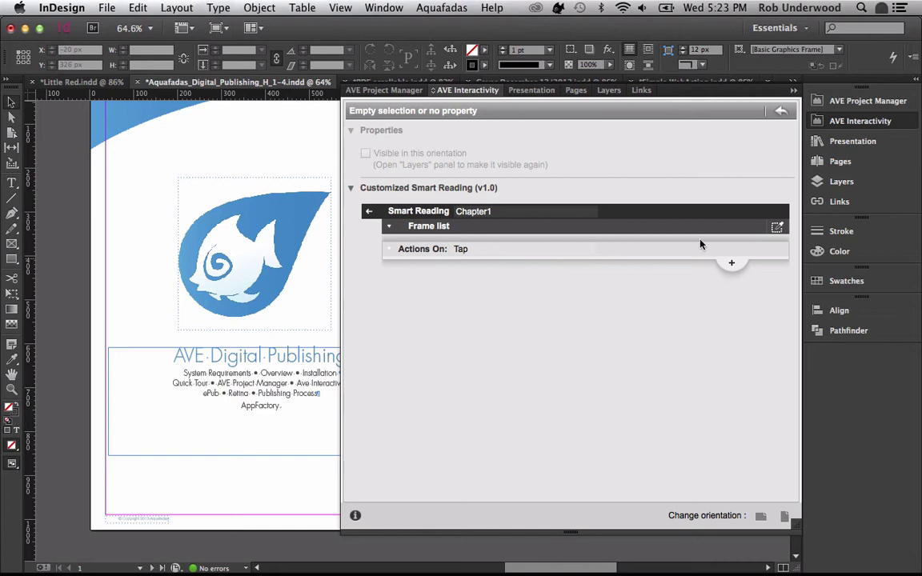
- Pick four text frames for Chapter1, including AVE Digital Publishing, System Requirements and Overview
click(777, 228)
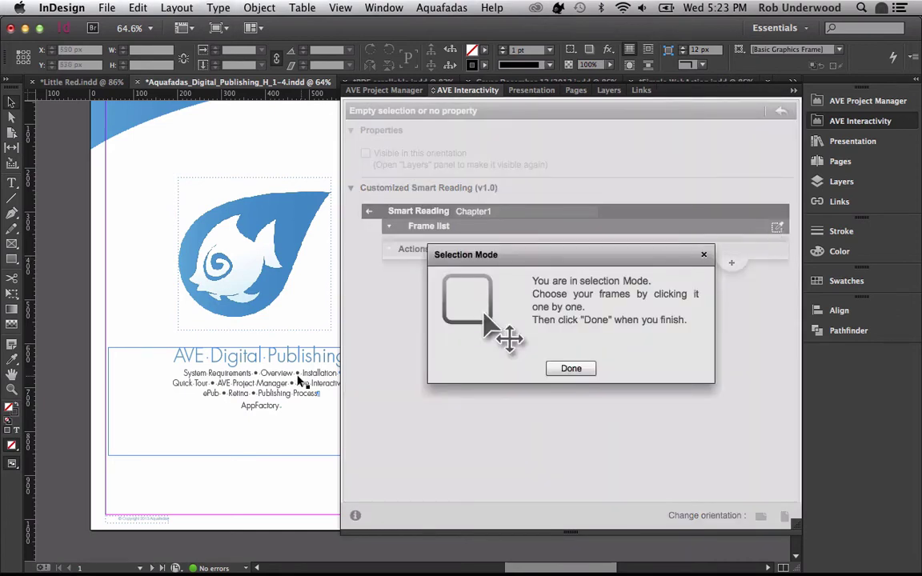
click(181, 387)
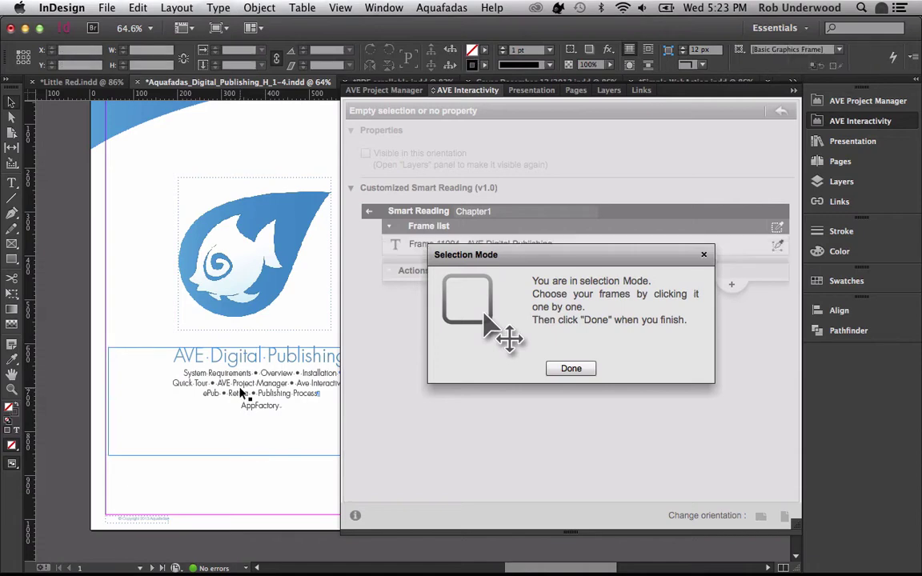
scroll(240, 393, down, 2)
scroll(244, 394, down, 2)
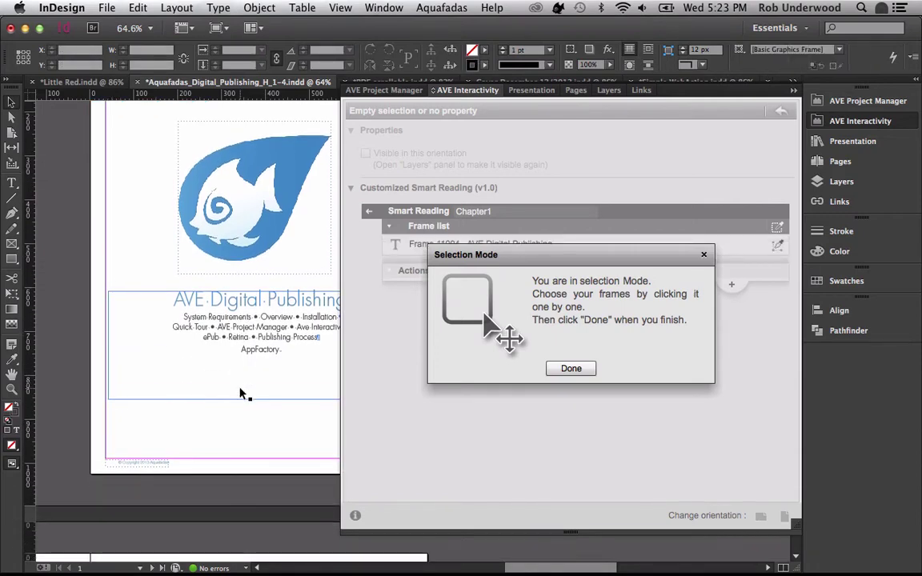
scroll(242, 394, down, 15)
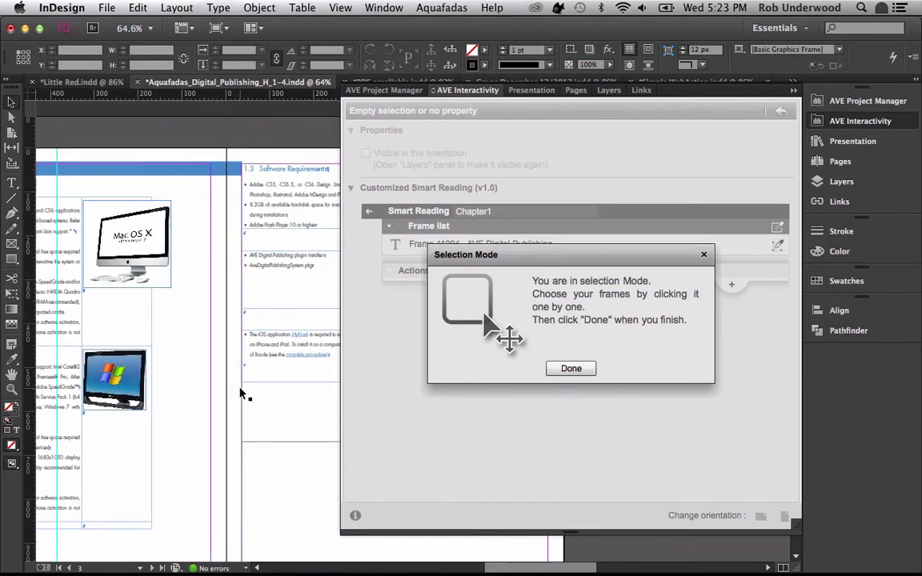
click(198, 414)
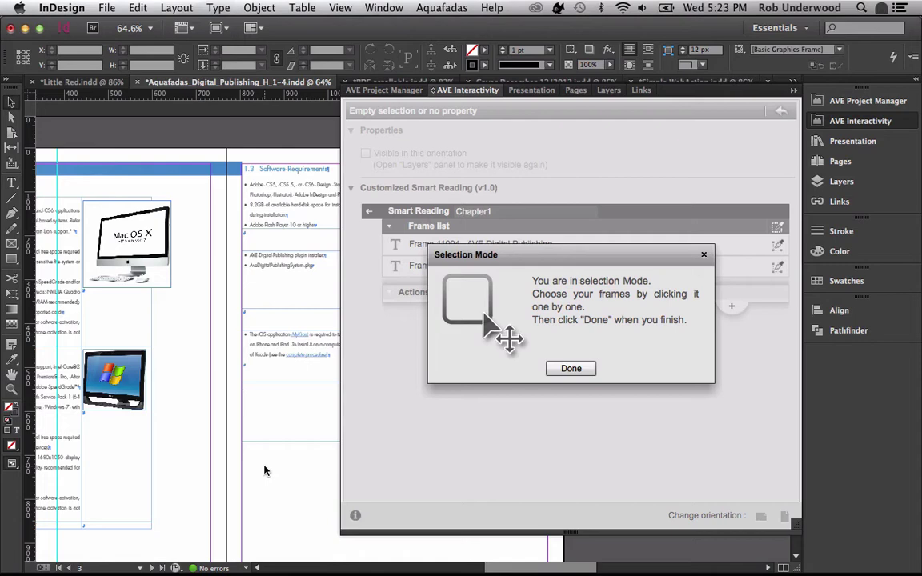
click(273, 422)
scroll(185, 473, down, 10)
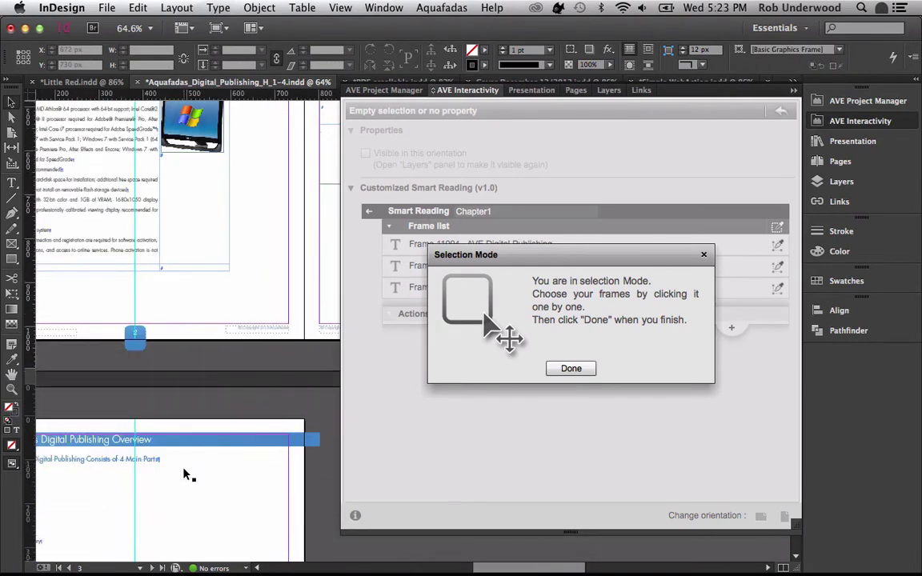
click(169, 472)
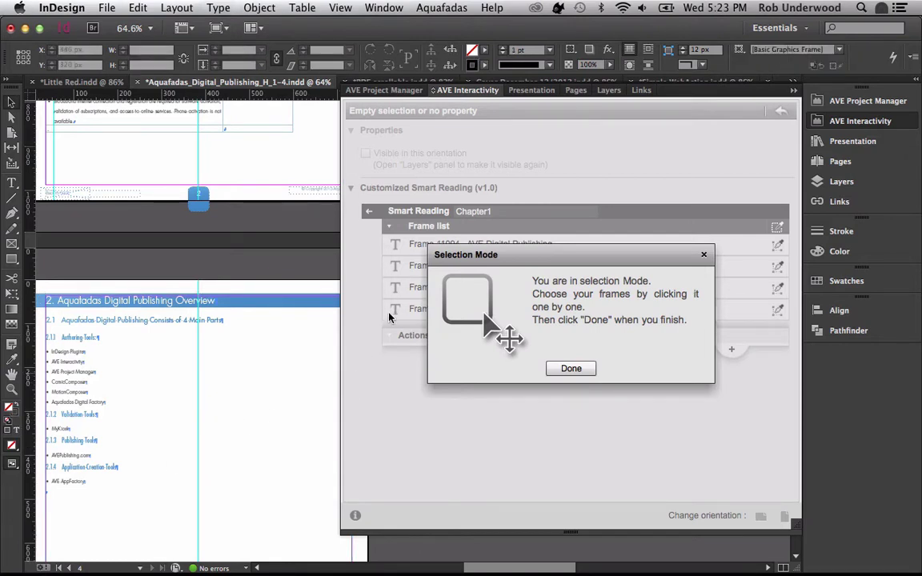
click(565, 370)
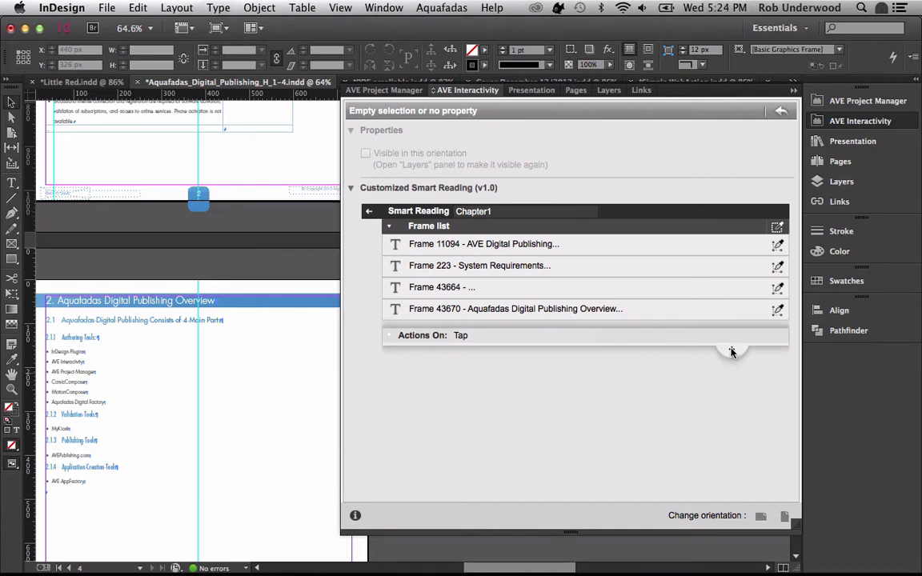
- Add a Tap action to Chapter1, then go back and bring up Little Red.indd
click(733, 353)
click(592, 379)
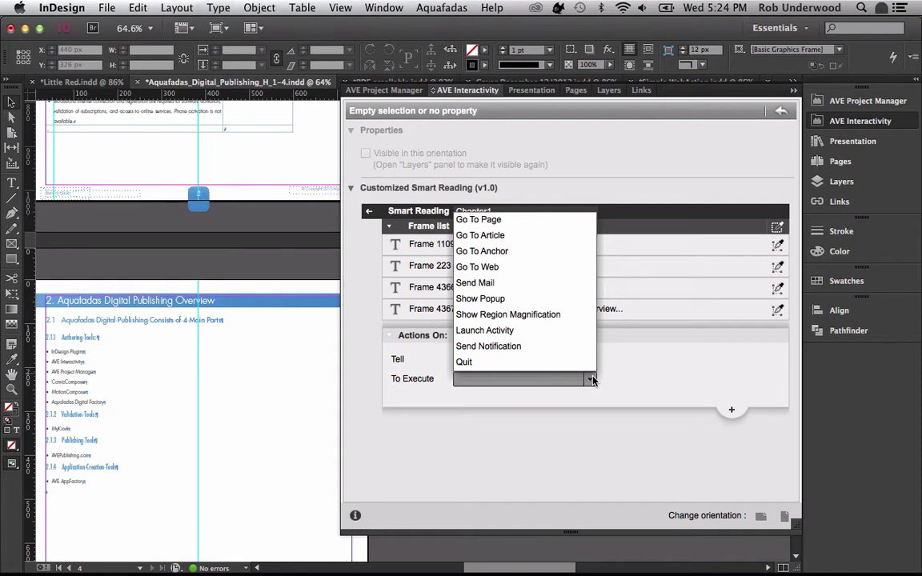
click(592, 379)
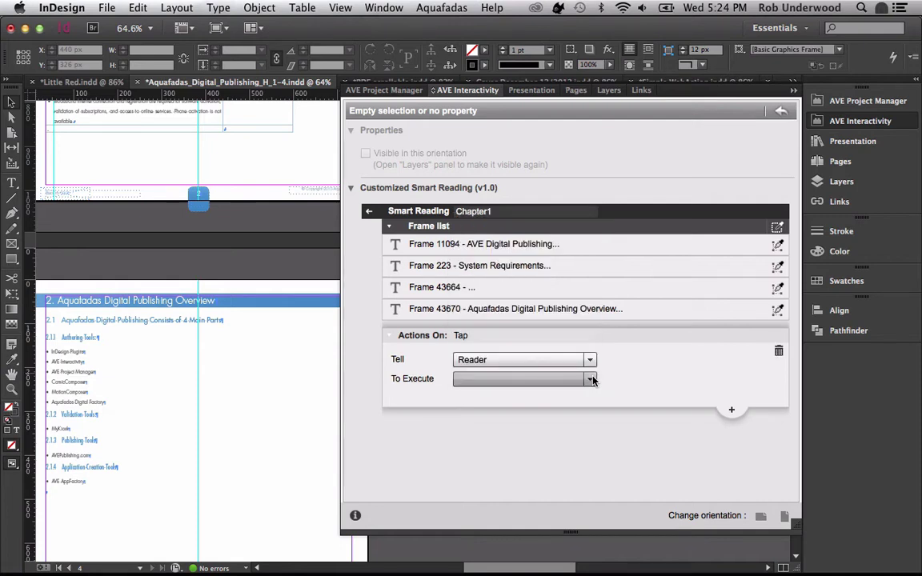
click(369, 213)
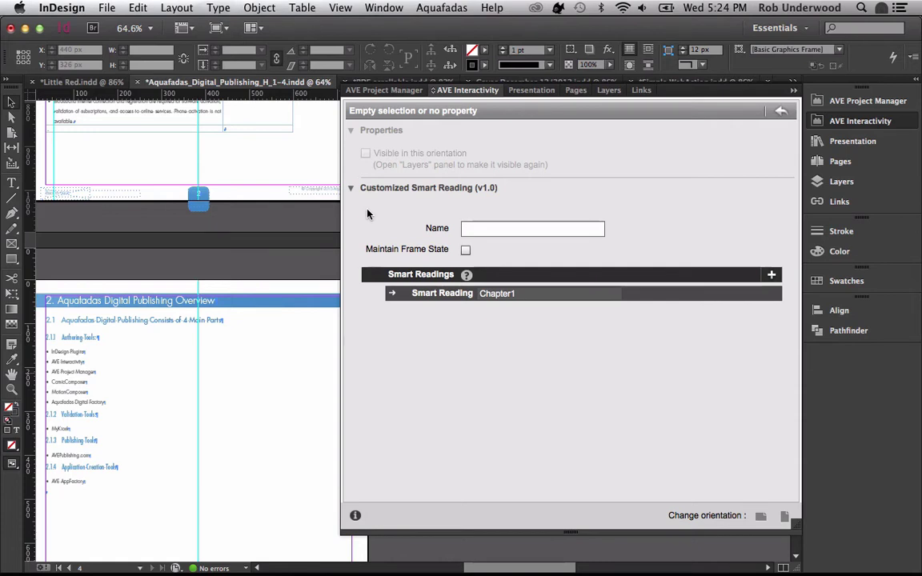
click(95, 86)
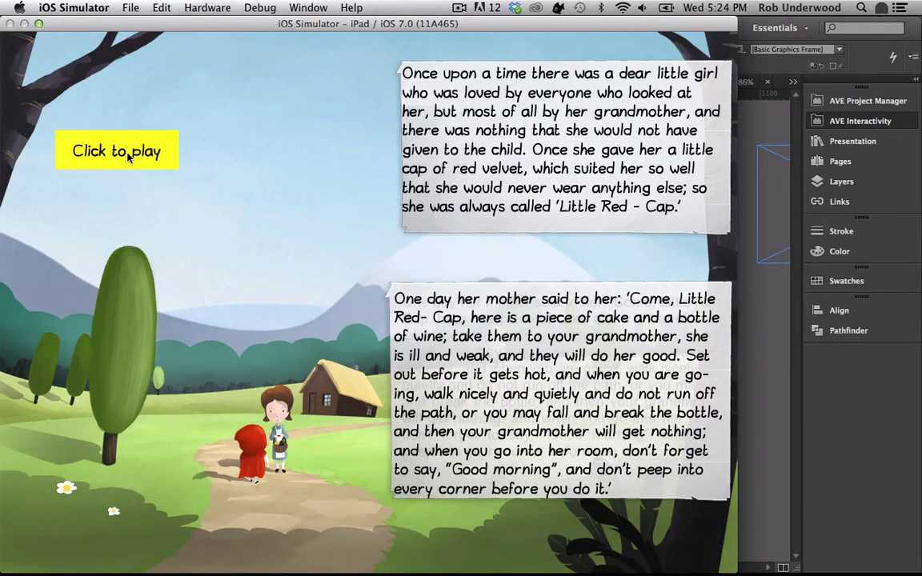
- Play the Little Red read-along narration in the simulator, then return to InDesign
click(128, 156)
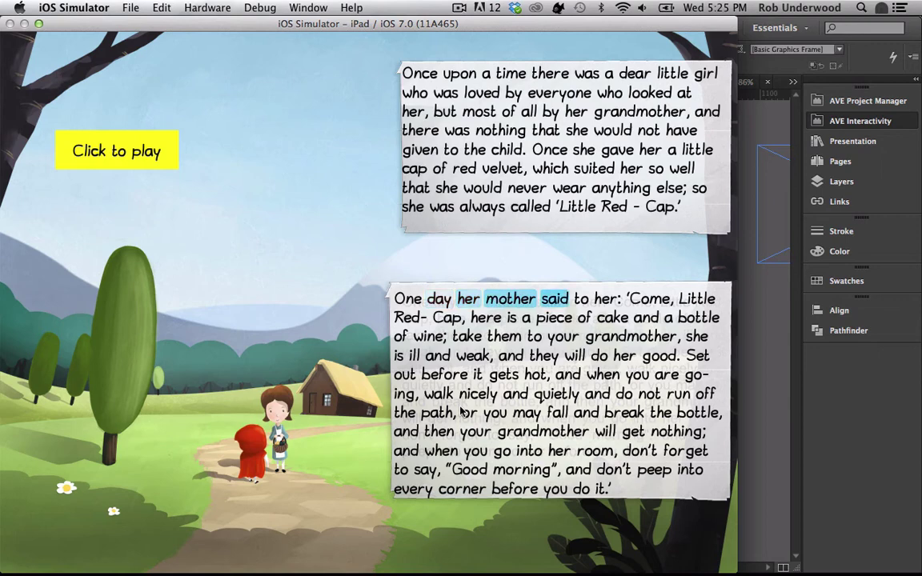
key(super+Tab)
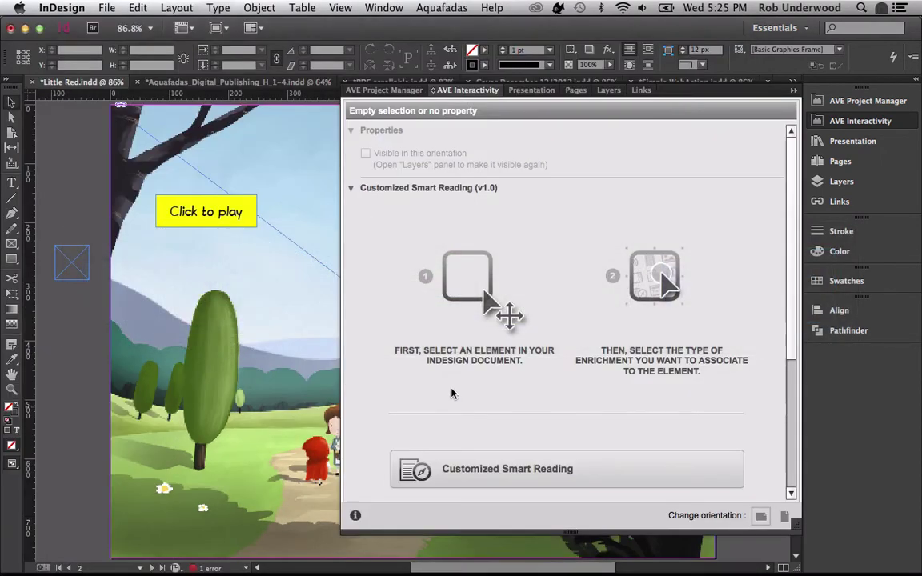
- Select the top story frame, view its newKaraoke2273 karaoke settings, and enter its text
click(860, 121)
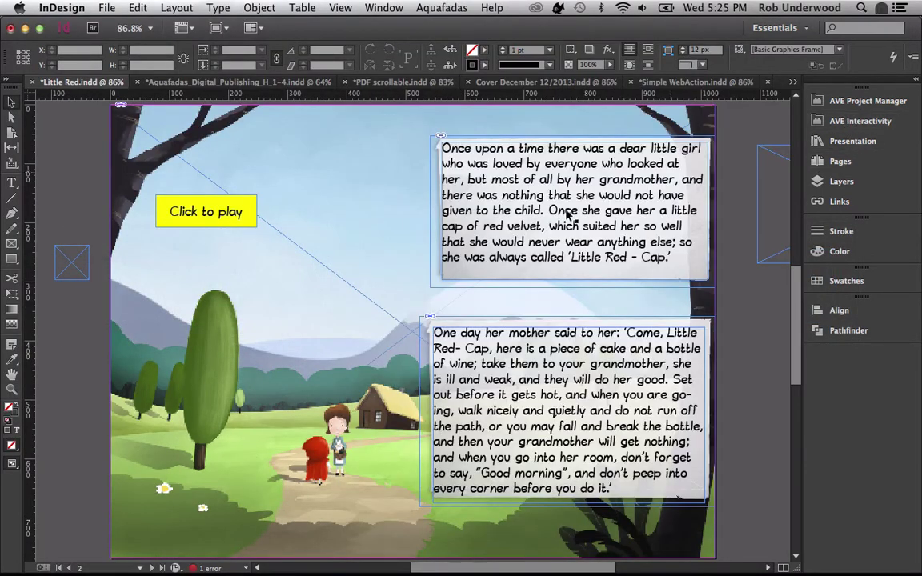
click(567, 213)
scroll(560, 244, right, 3)
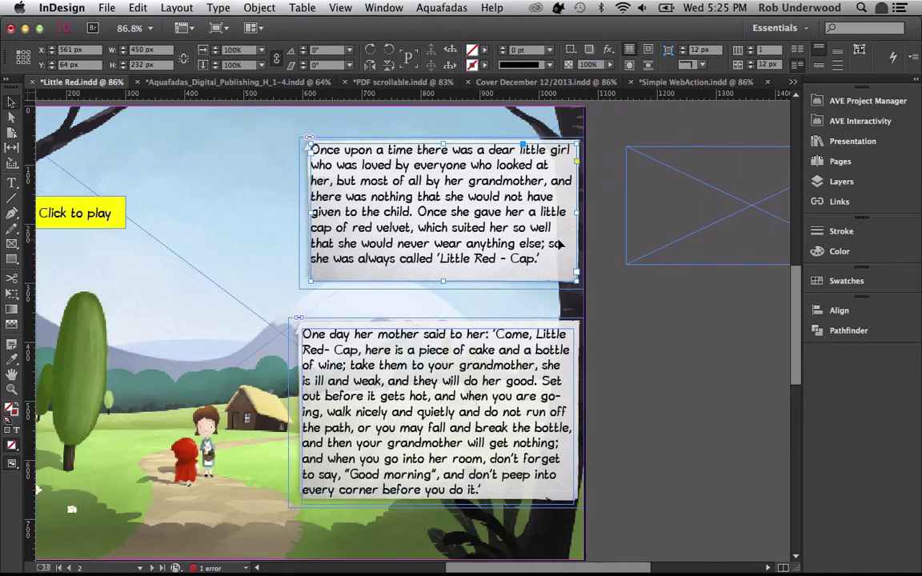
click(869, 121)
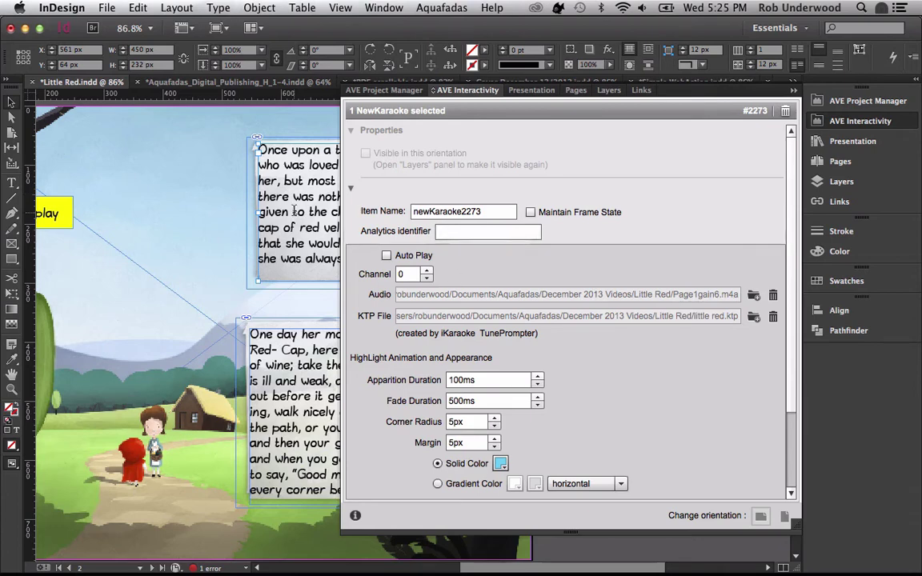
double_click(295, 211)
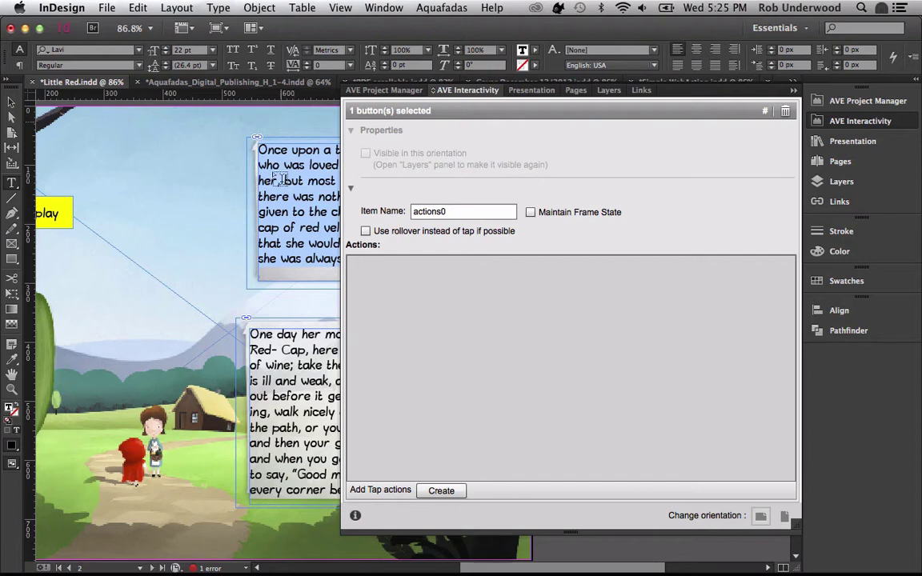
scroll(269, 209, right, 6)
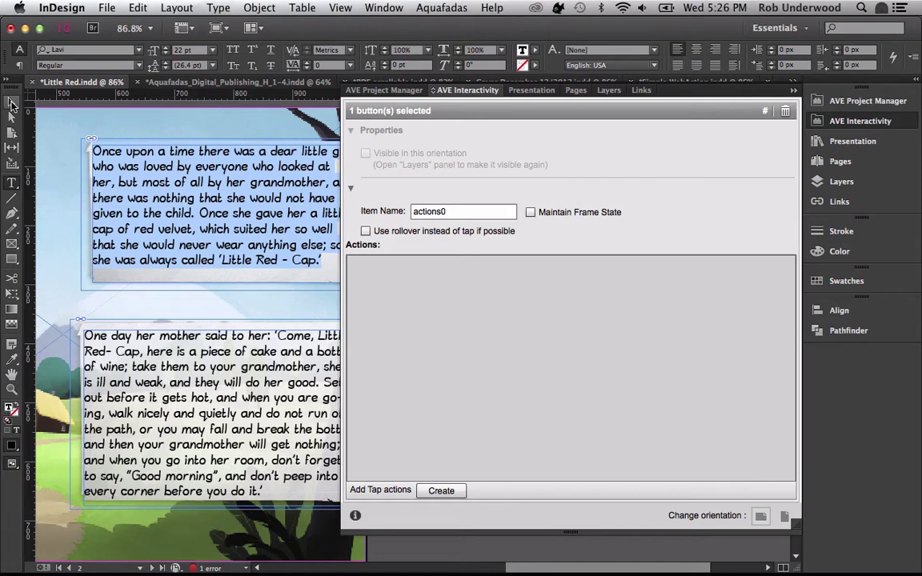
- Set the story frame's Actions on Finish to Play frame #2297
click(11, 103)
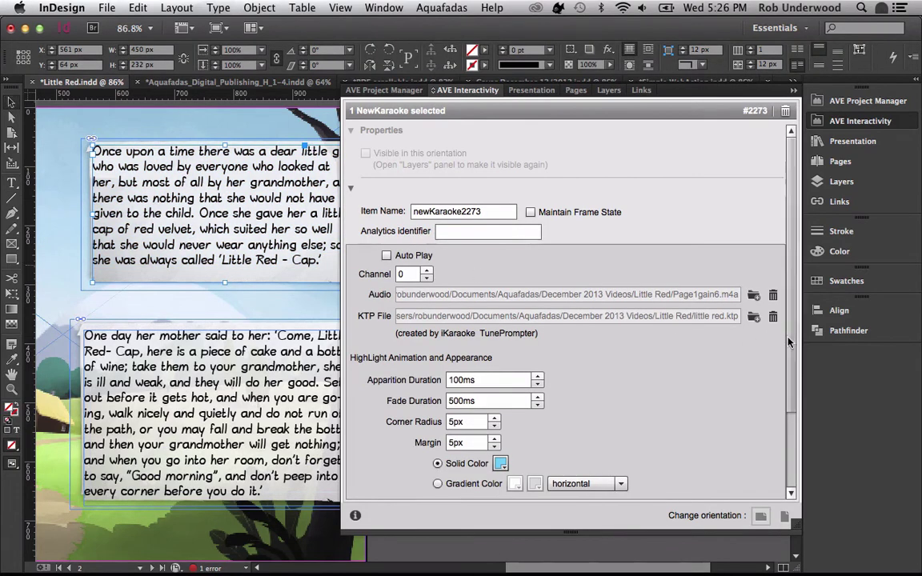
scroll(709, 303, down, 5)
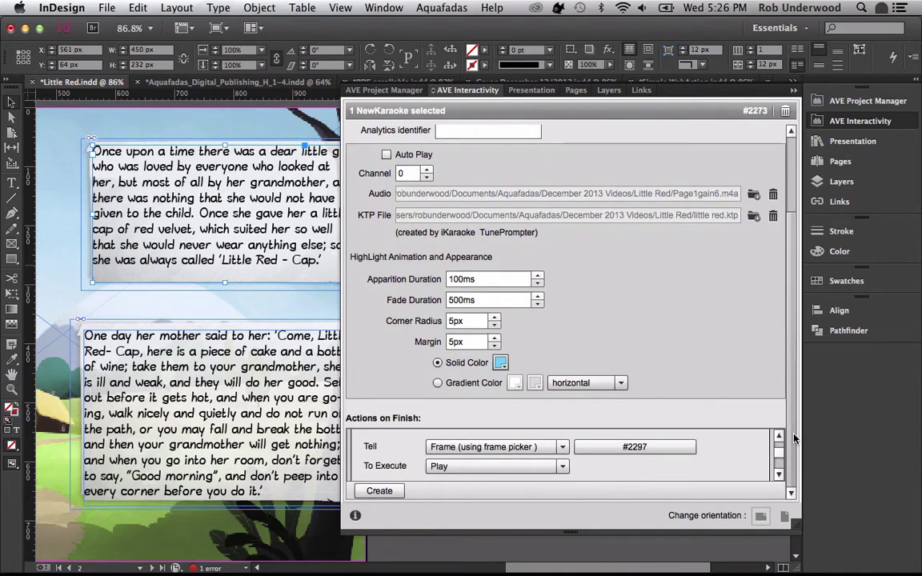
scroll(781, 455, up, 2)
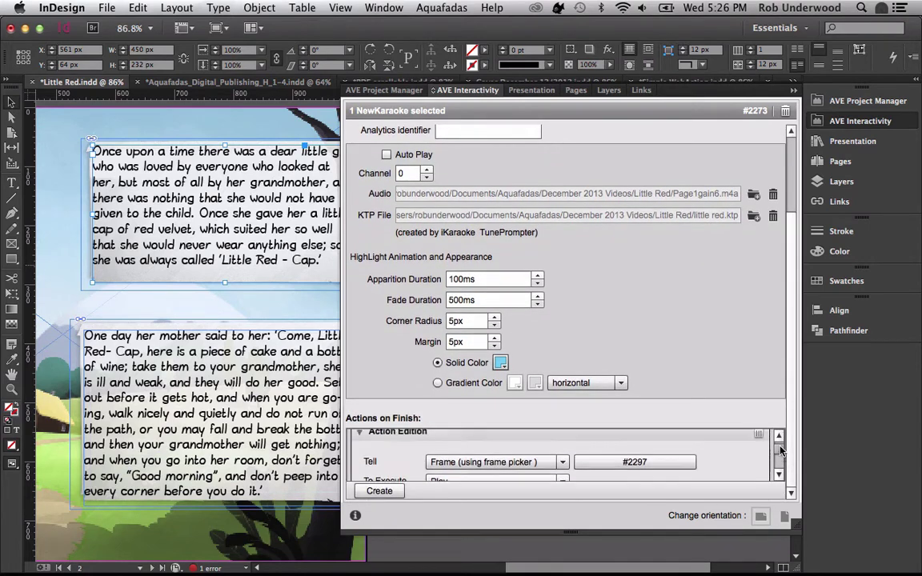
scroll(780, 455, down, 2)
scroll(781, 455, down, 1)
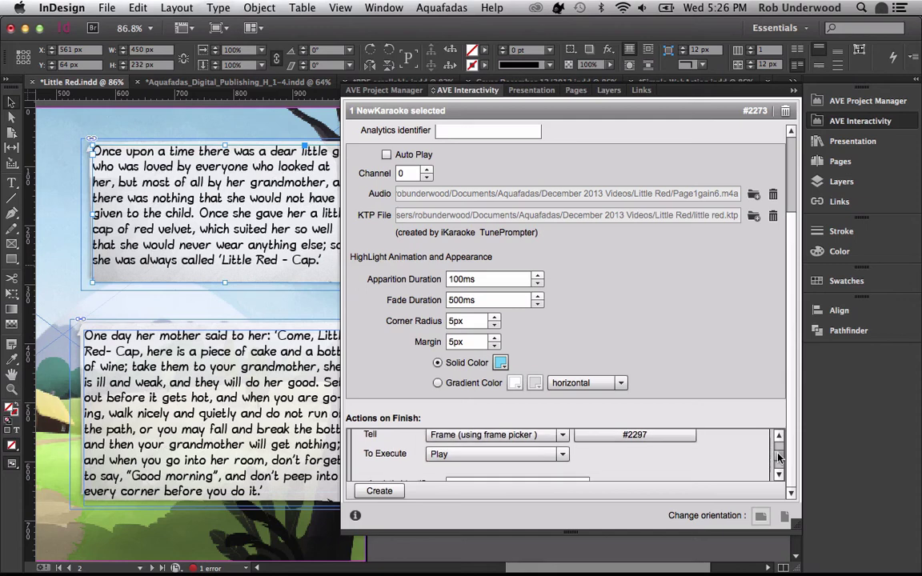
scroll(781, 455, up, 1)
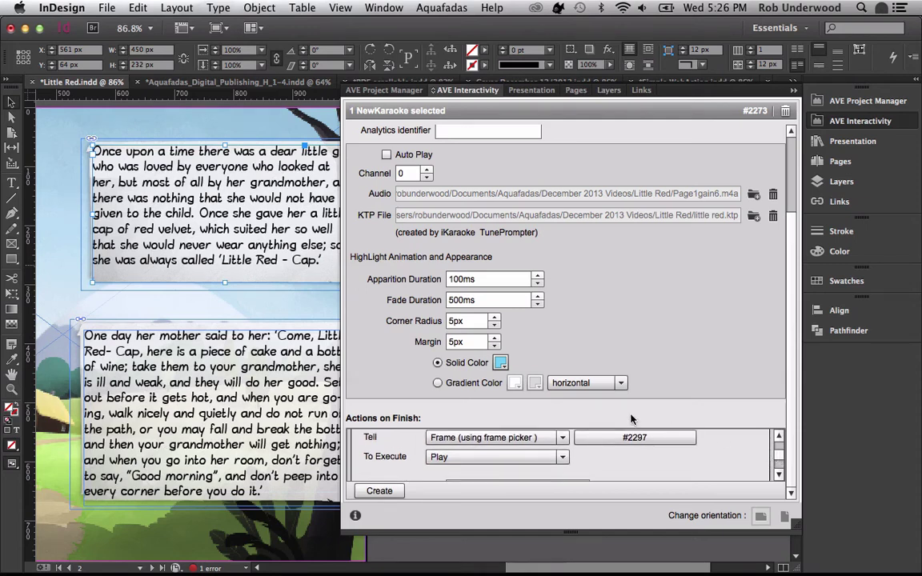
click(627, 439)
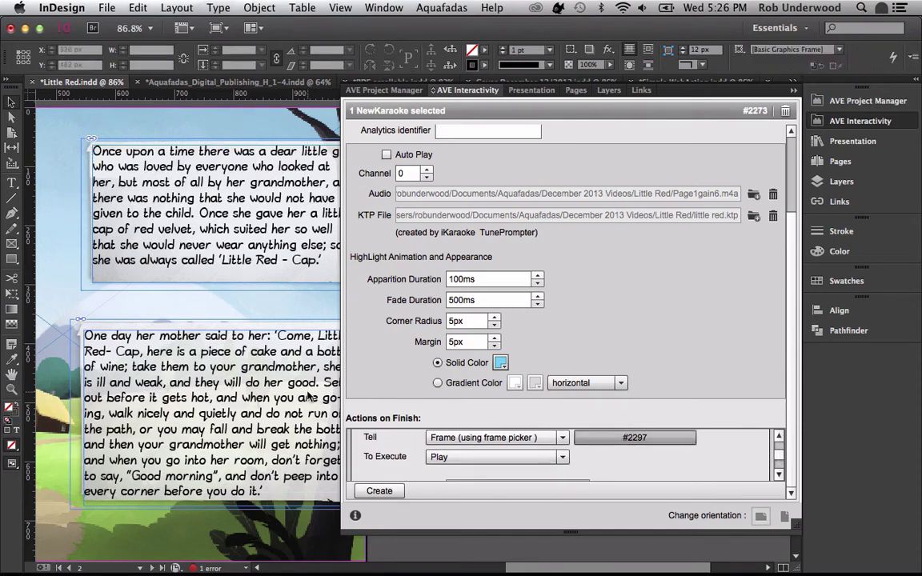
click(251, 399)
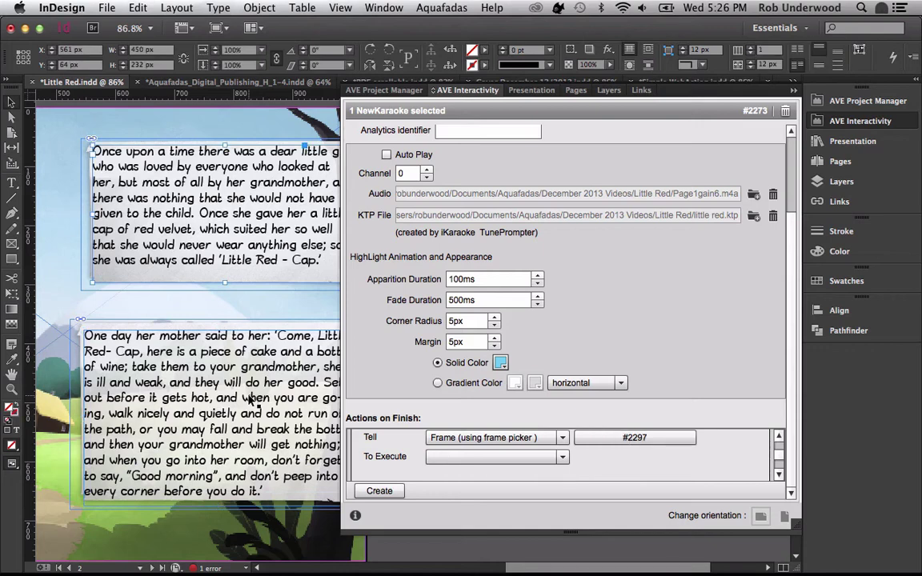
click(445, 457)
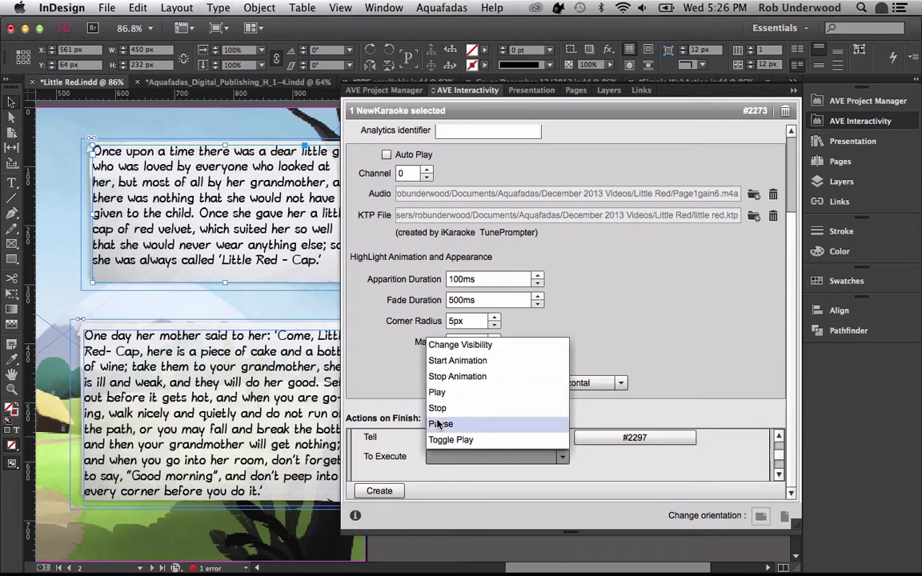
click(438, 392)
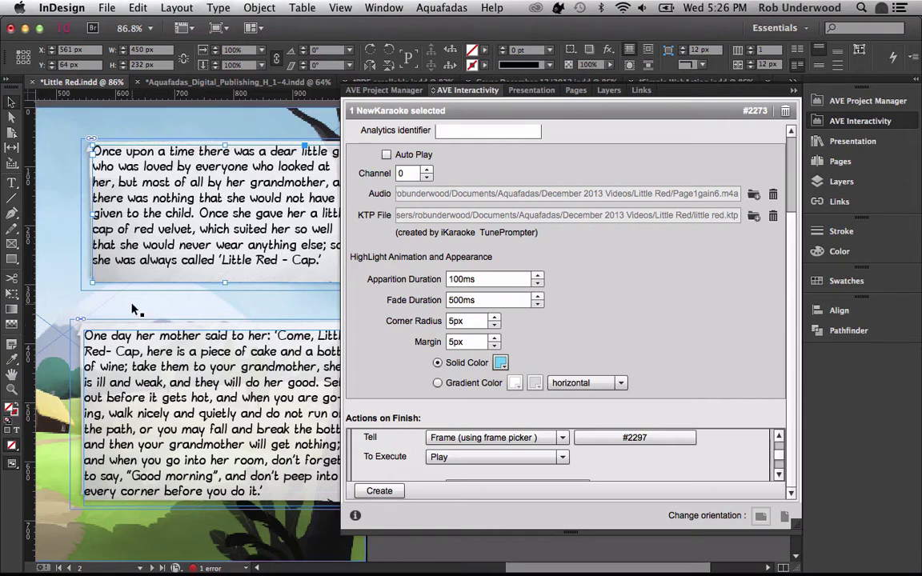
scroll(132, 310, left, 10)
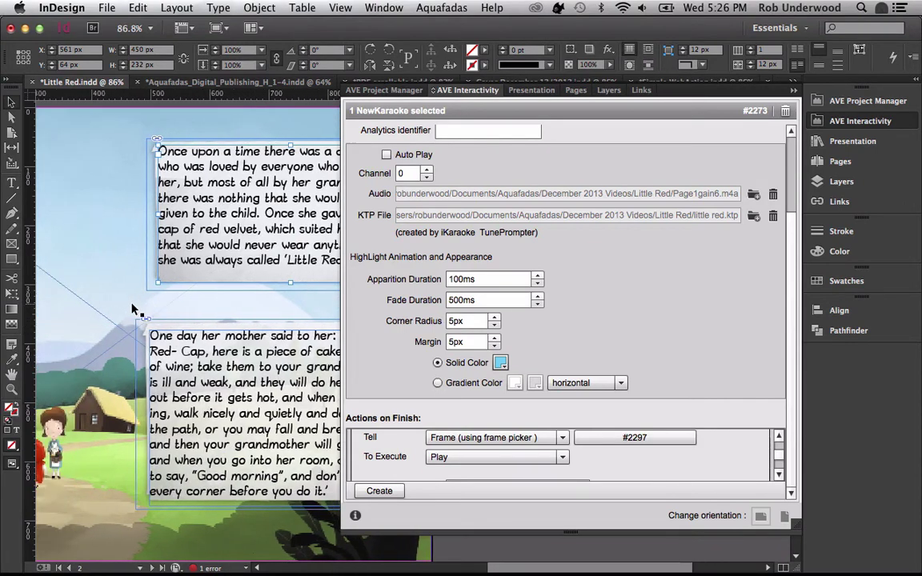
scroll(132, 310, right, 3)
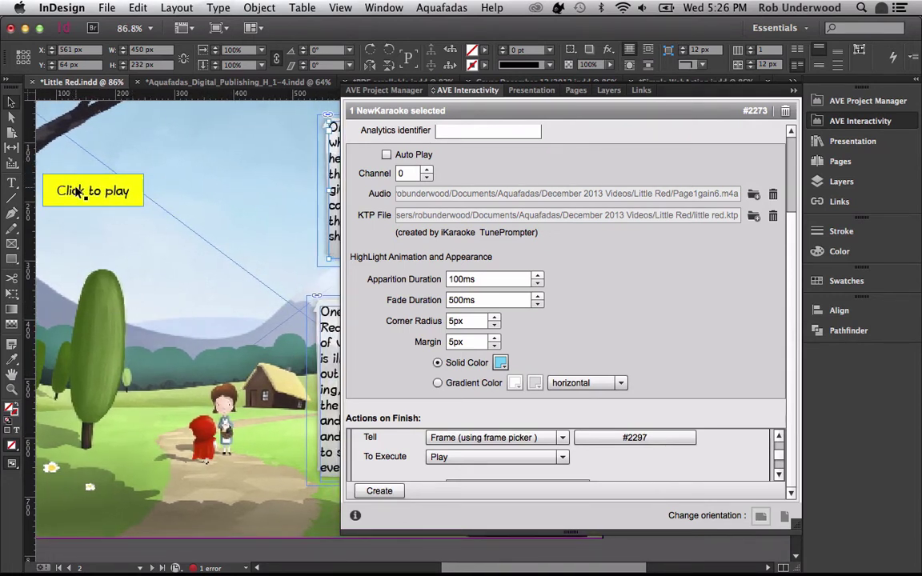
- Keep Toggle Play as the Click to play button's action on frame #2273
click(77, 192)
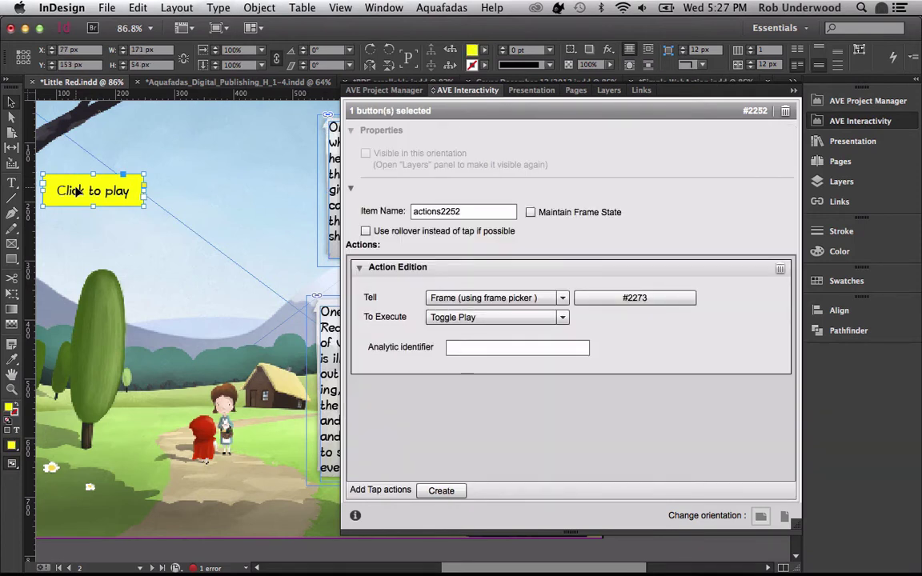
click(563, 319)
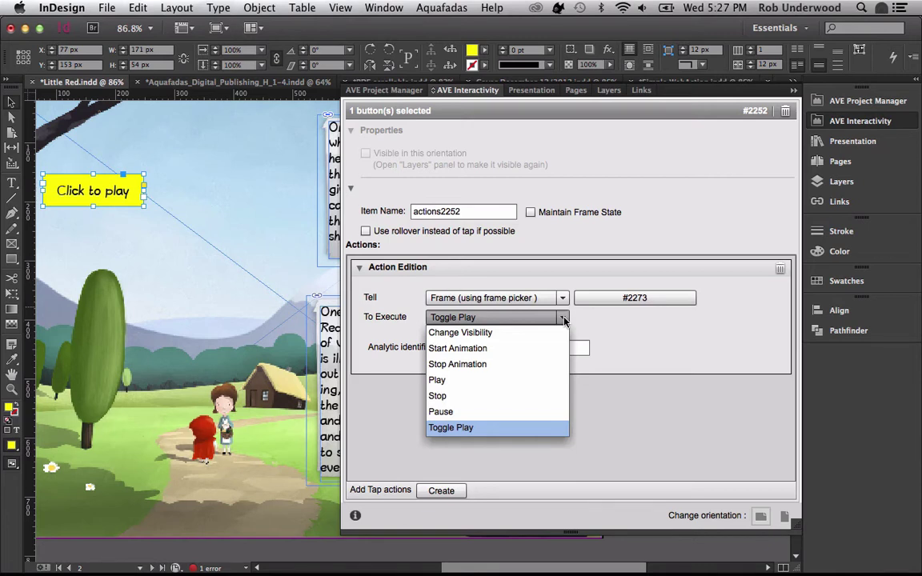
click(565, 321)
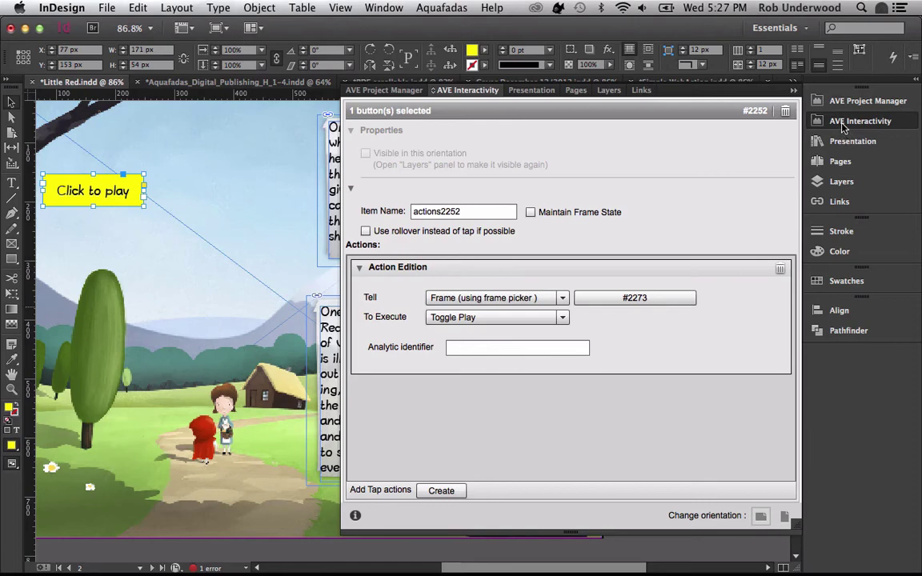
click(842, 124)
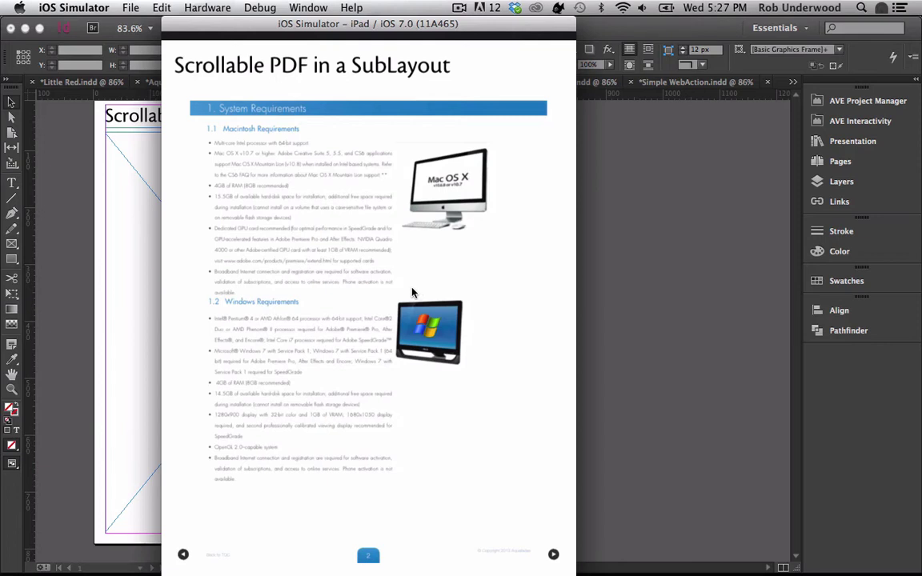
- Swipe the simulator's PDF to the 1.3 Software Requirements page, then return to InDesign
drag(309, 282, 270, 275)
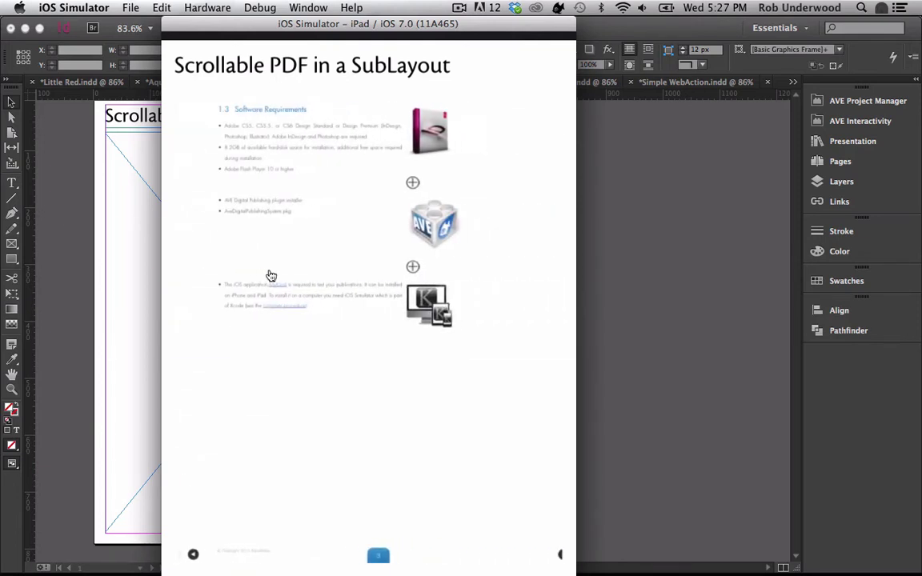
key(super+Tab)
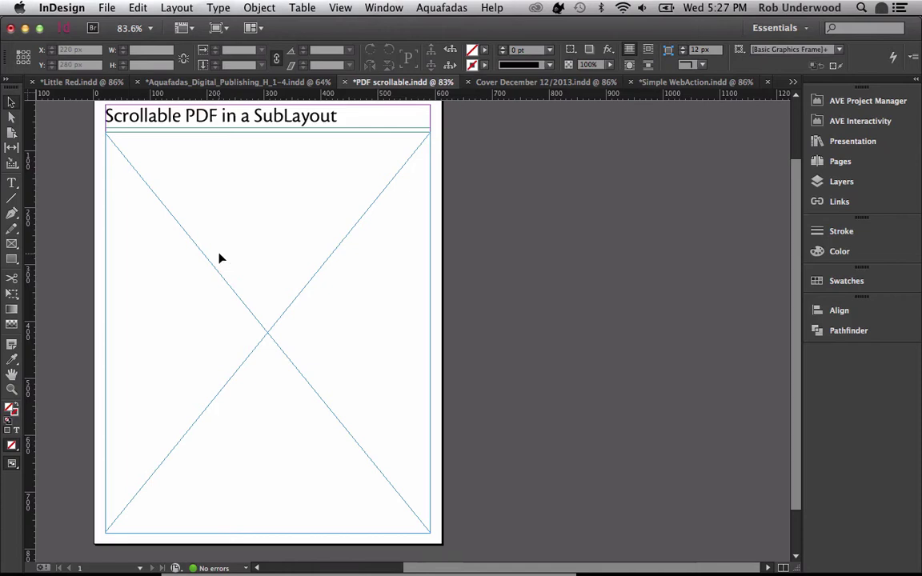
- Turn the large empty frame below the title into a SubLayout and begin choosing its sub-document
click(221, 258)
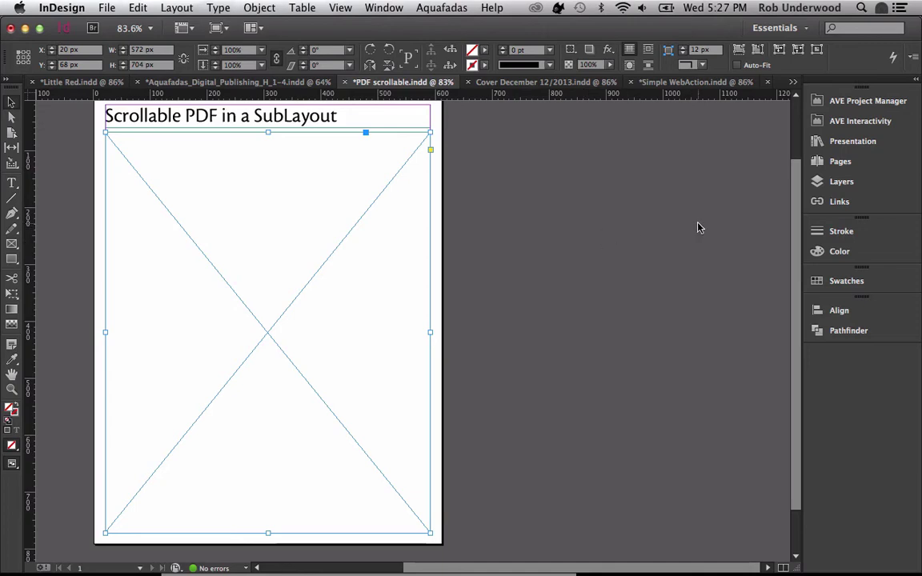
click(841, 121)
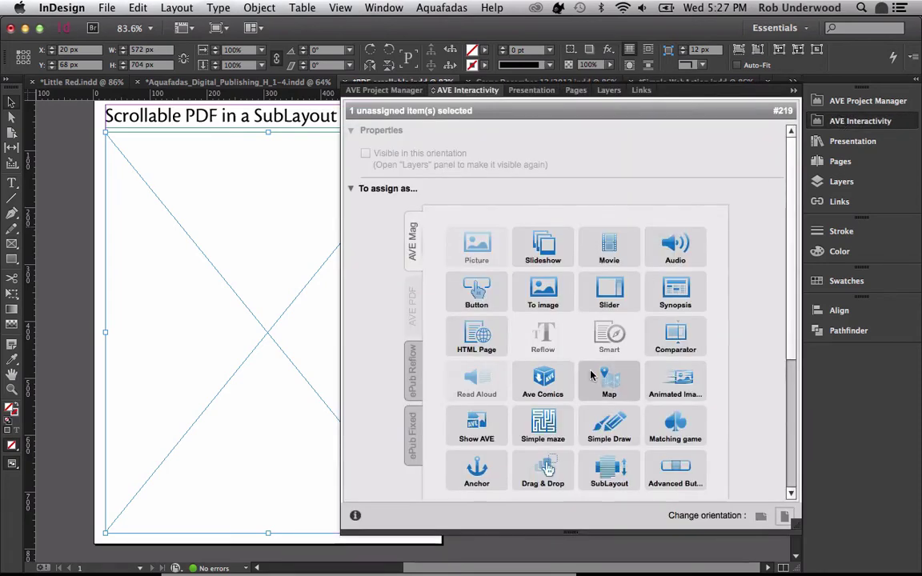
click(608, 472)
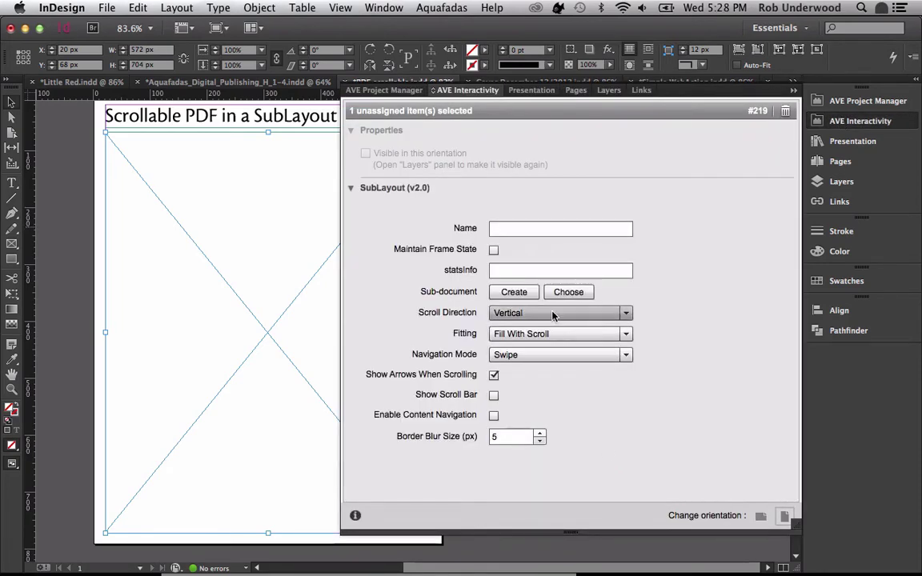
click(571, 293)
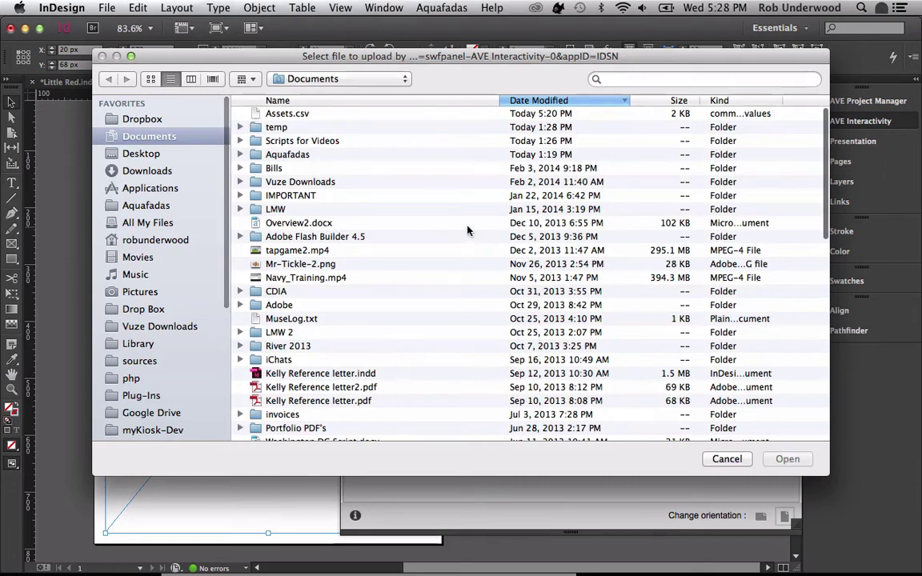
- Load Documentation.pdf from Aquafadas > December 2013 Videos > PDF as the SubLayout's sub-document
click(148, 206)
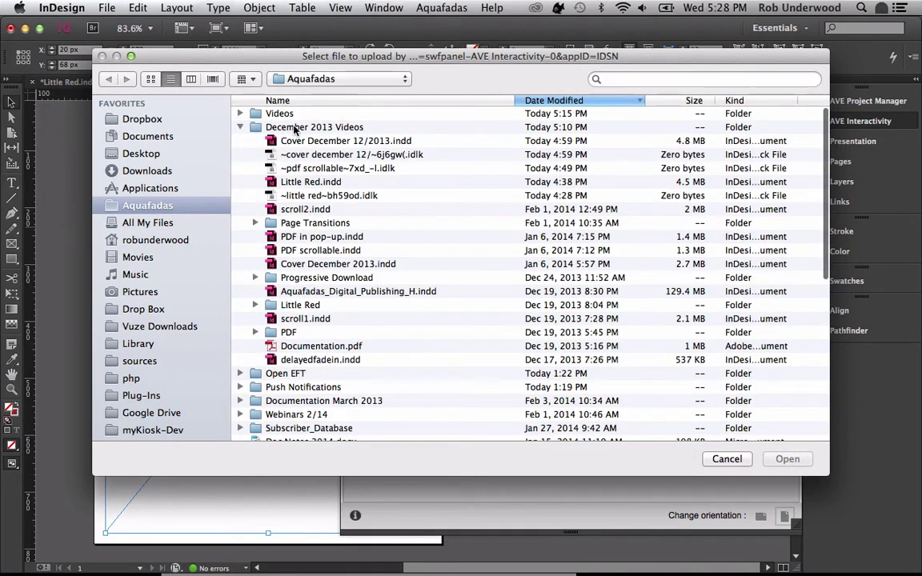
click(295, 129)
double_click(294, 129)
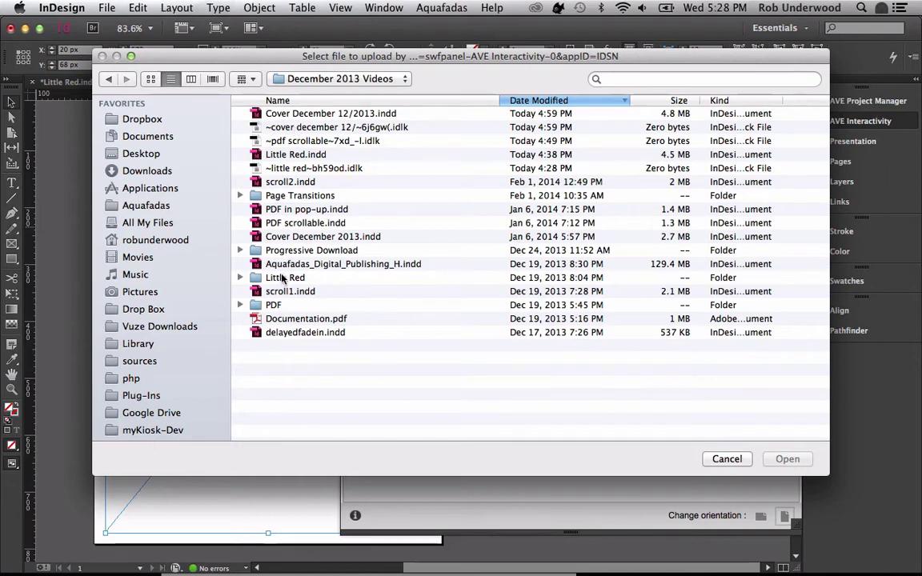
double_click(260, 305)
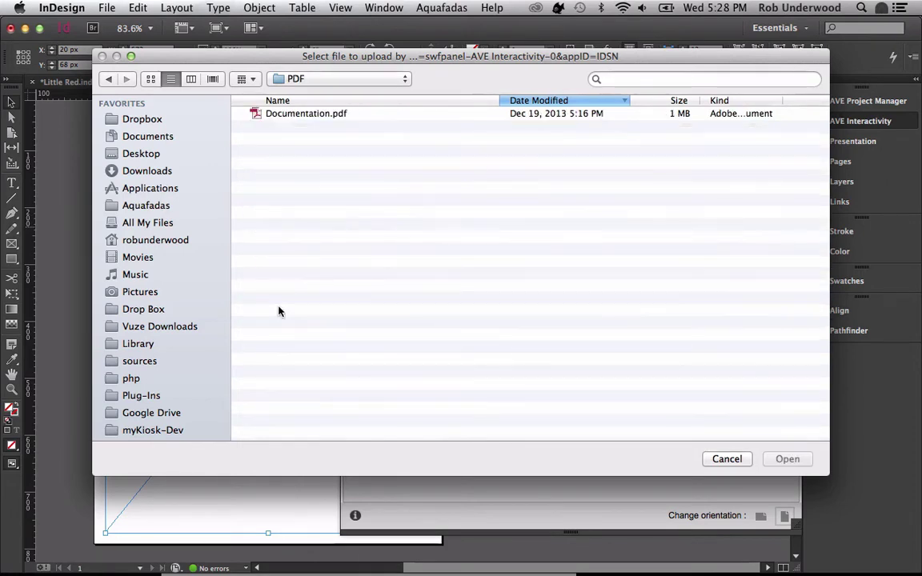
double_click(299, 115)
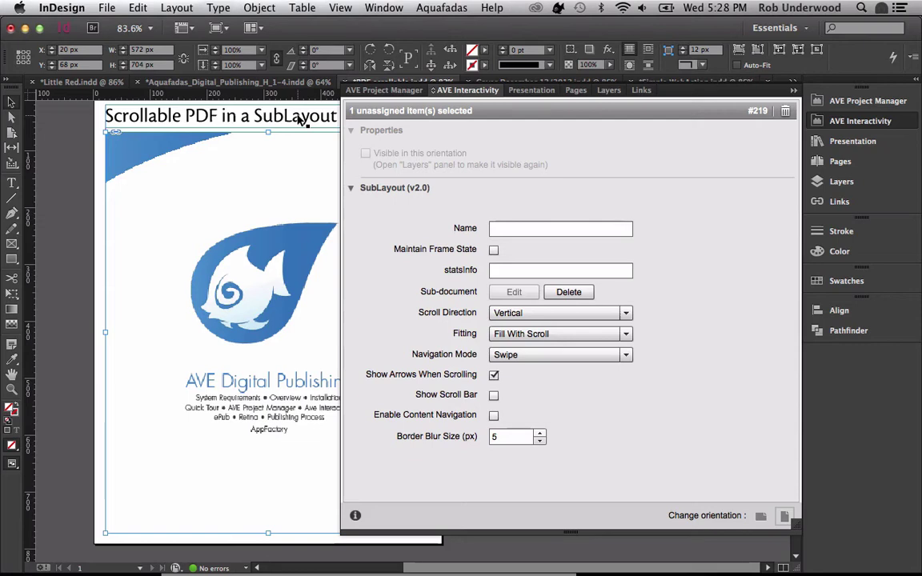
- Set SubLayout scrolling to Horizontal (Starting Left), Fitting to Fit, and enable content navigation
click(572, 312)
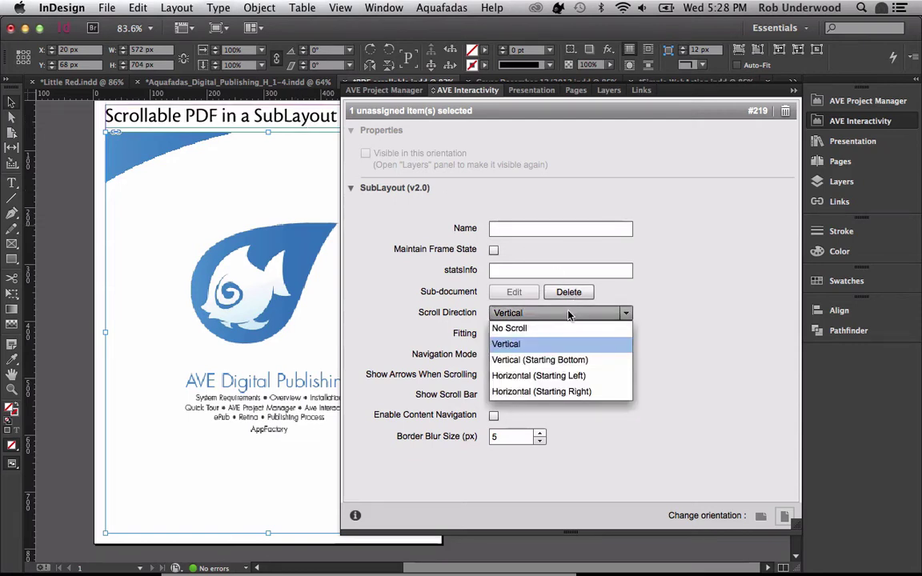
click(538, 377)
click(521, 338)
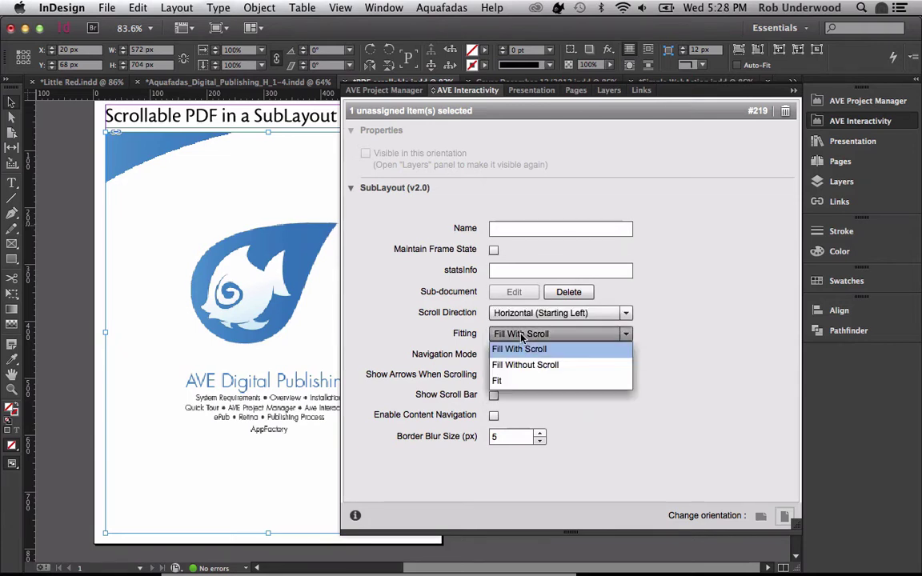
click(507, 381)
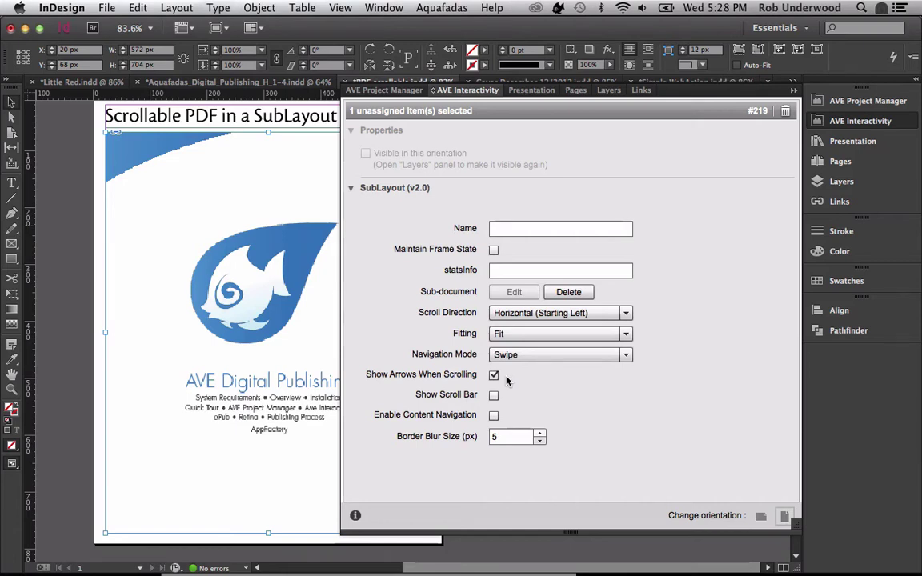
click(494, 415)
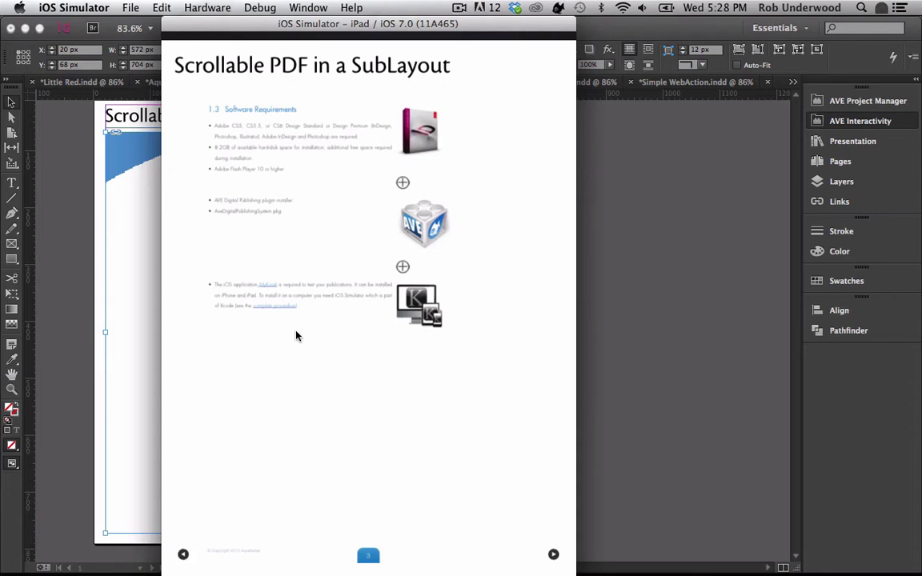
- Page back and forth through the scrollable PDF, then exit to the kiosk library
drag(298, 295, 511, 325)
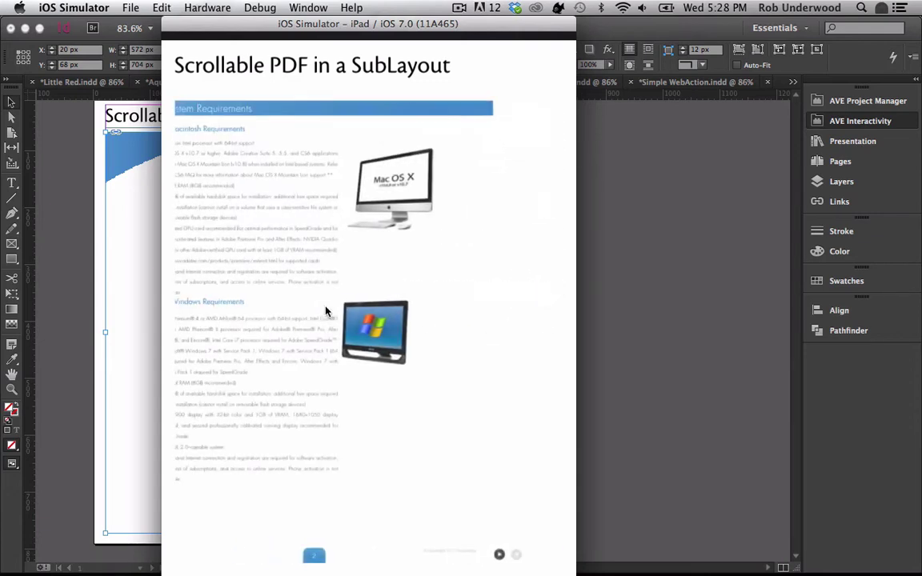
drag(379, 305, 262, 324)
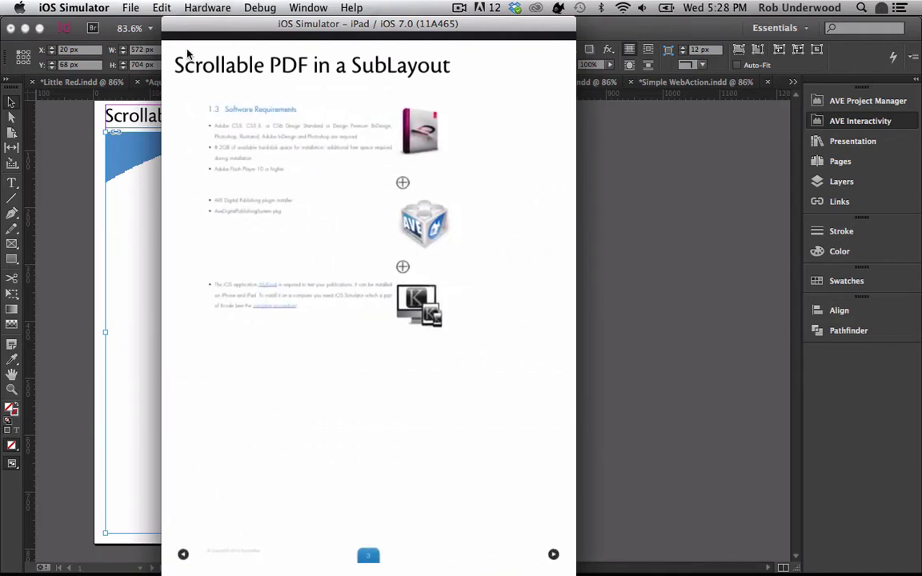
click(181, 56)
key(super+q)
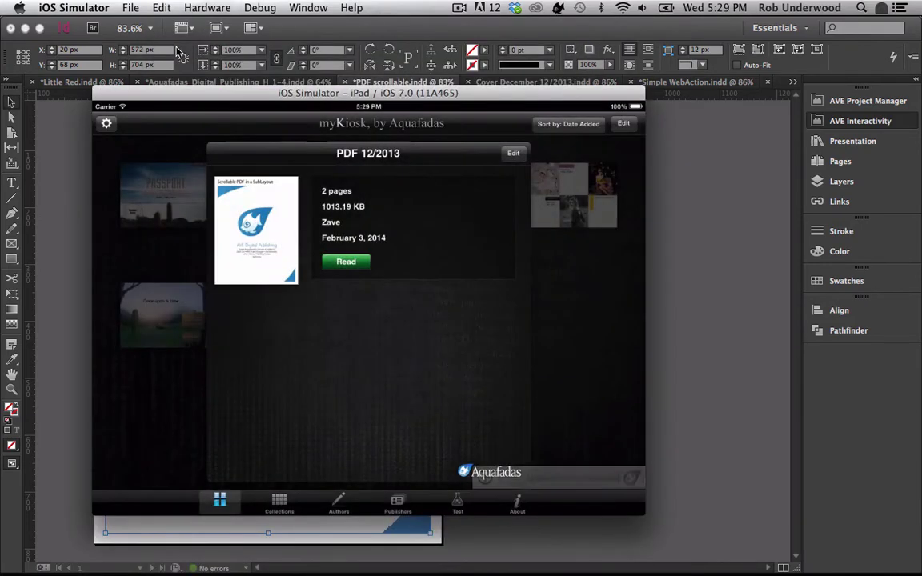
- Close the PDF 12/2013 details and open the Passport issue for reading
click(174, 160)
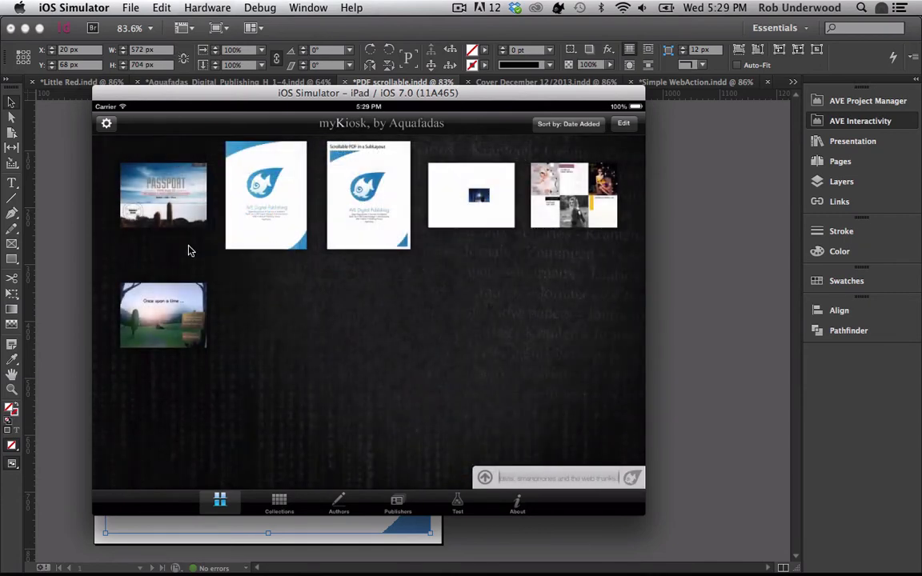
click(169, 201)
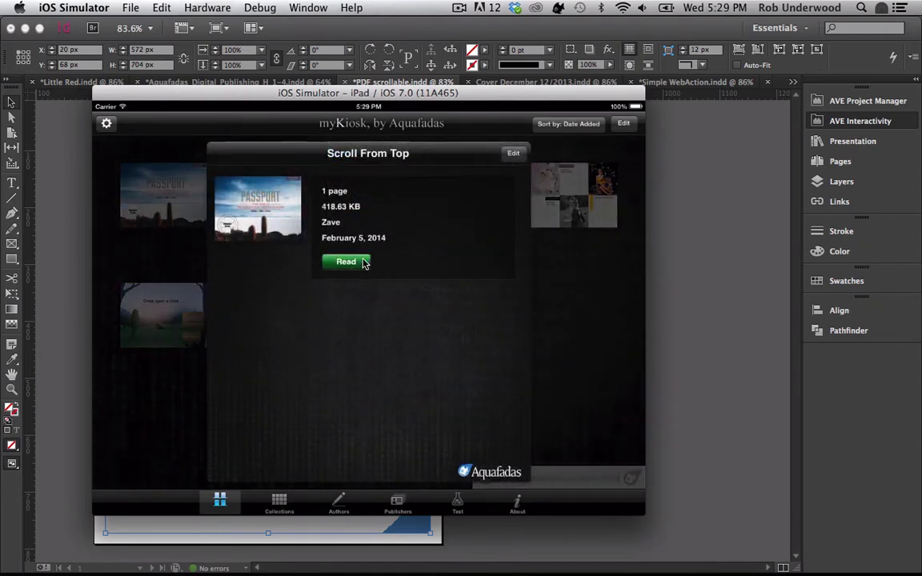
click(363, 261)
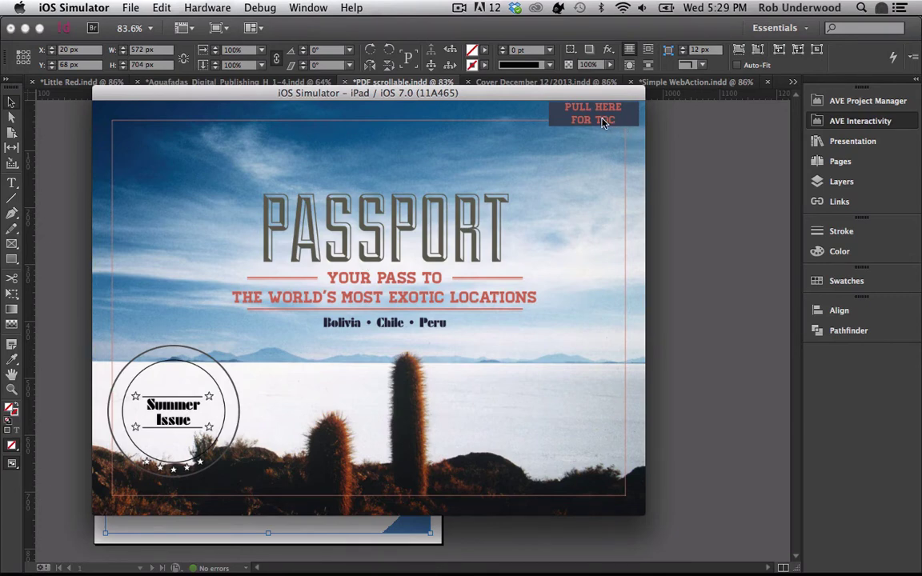
- Pull the Passport TOC down to reveal its thumbnails, push it back up, and return to InDesign
drag(594, 118, 581, 323)
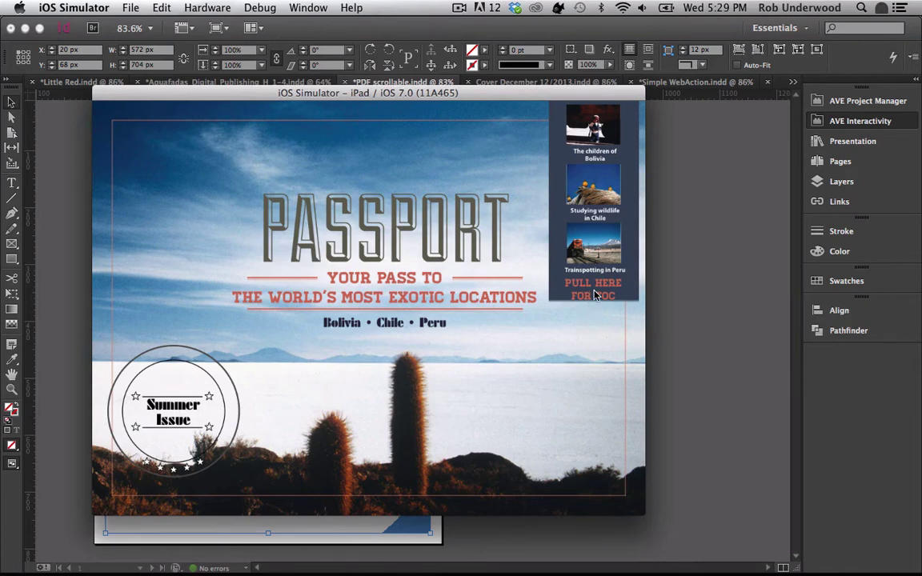
drag(594, 295, 571, 102)
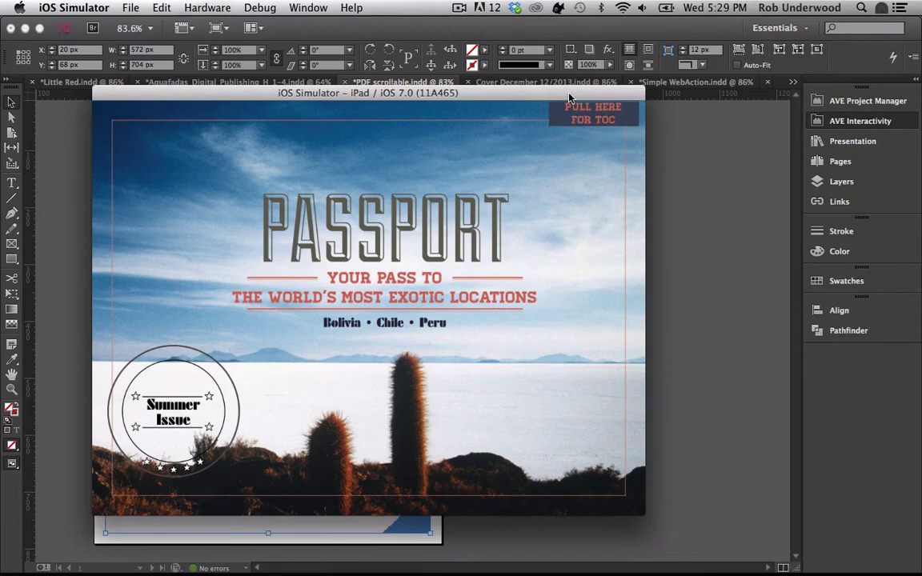
key(super+Tab)
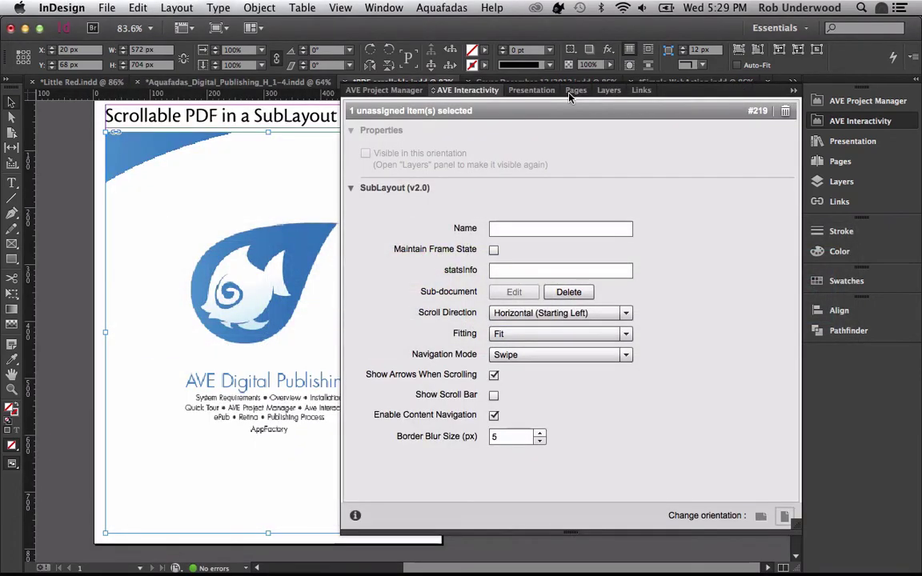
- On Cover December 12/2013, draw a 167 × 374 px empty frame at the cover's top-right edge
click(845, 120)
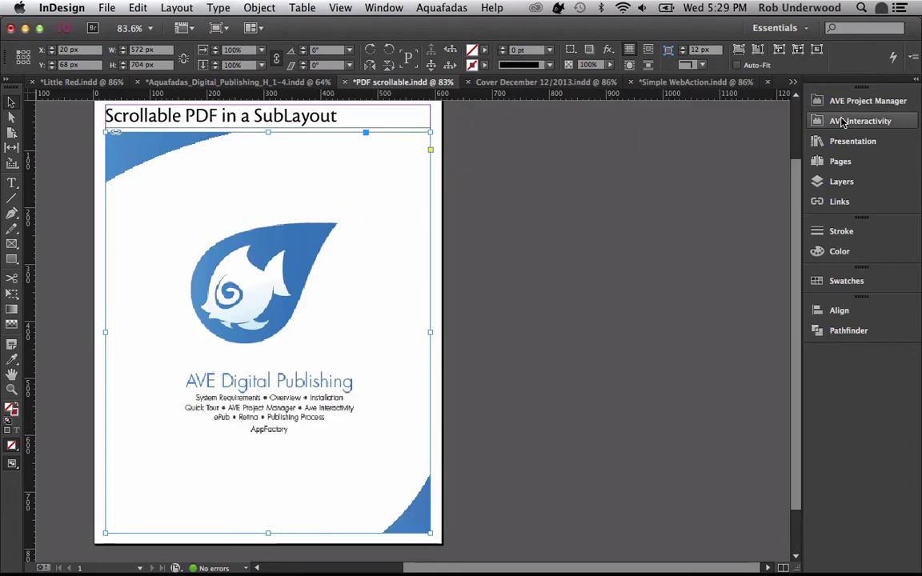
click(541, 82)
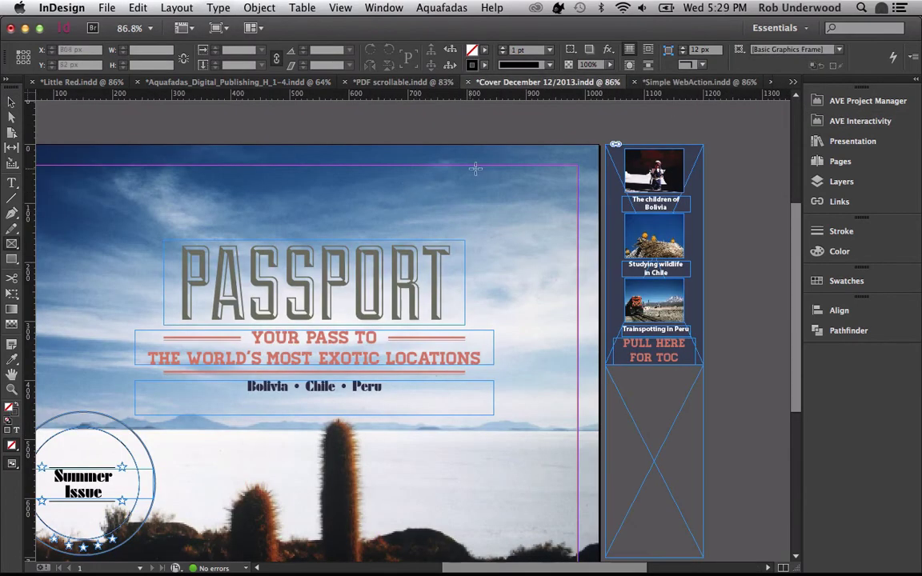
drag(501, 168, 584, 344)
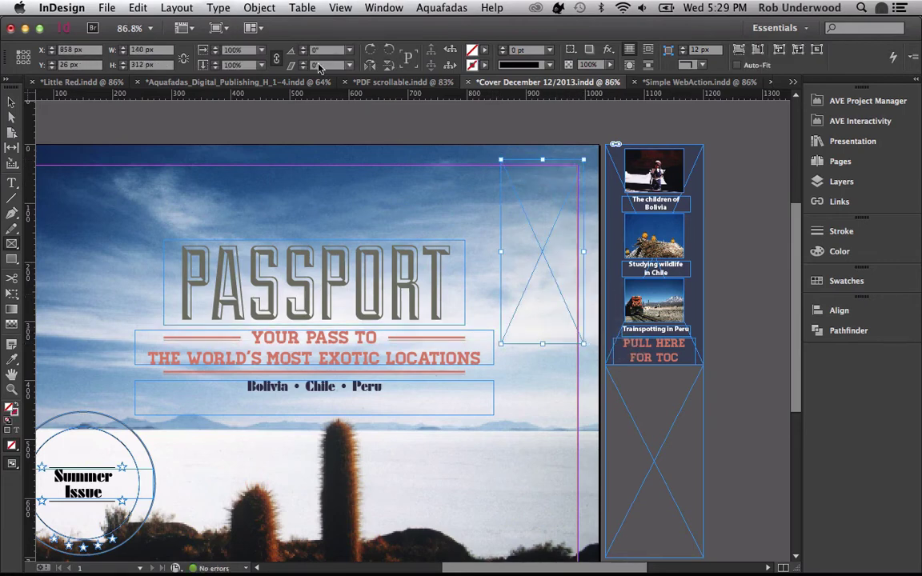
triple_click(149, 49)
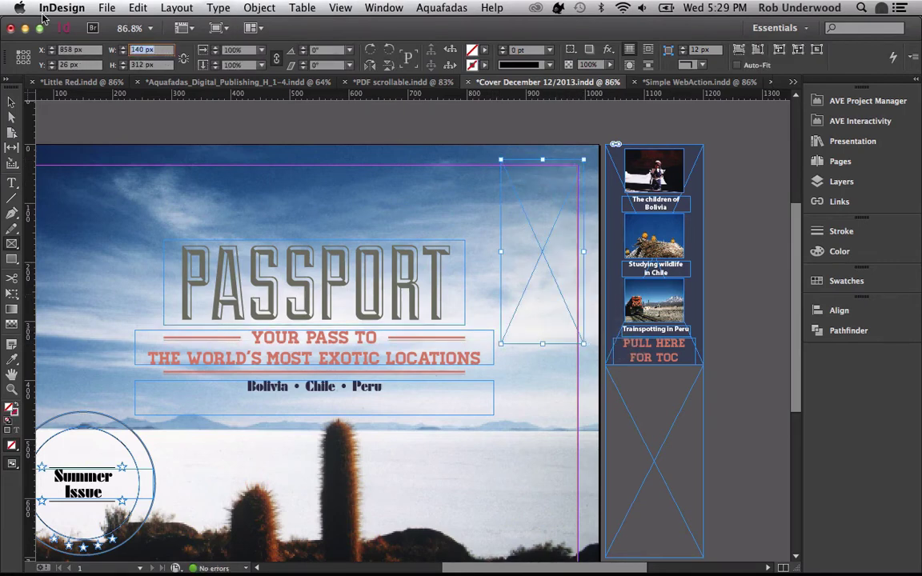
text(167)
key(Tab)
text(374)
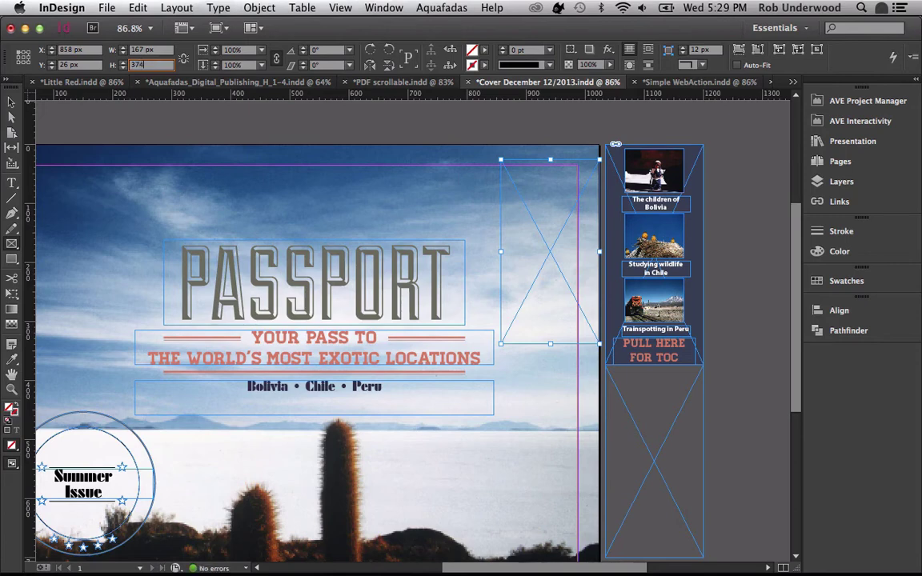
key(Return)
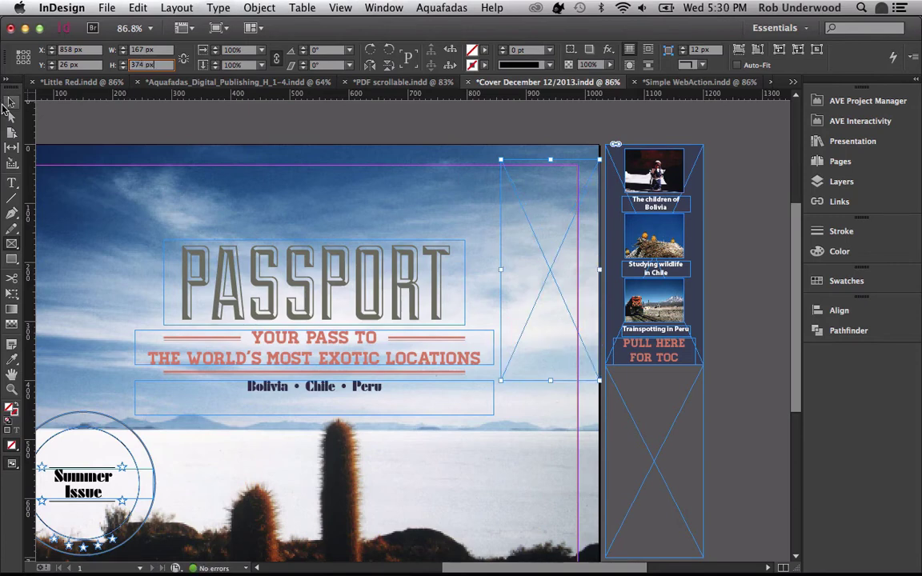
drag(533, 257, 523, 243)
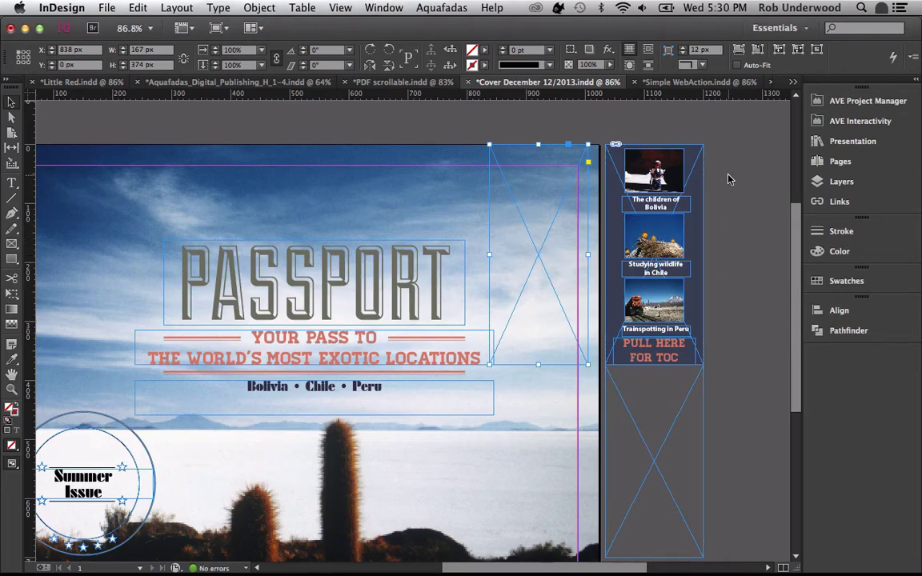
- Reposition the tall TOC strip beside the cover and start a new document
click(636, 385)
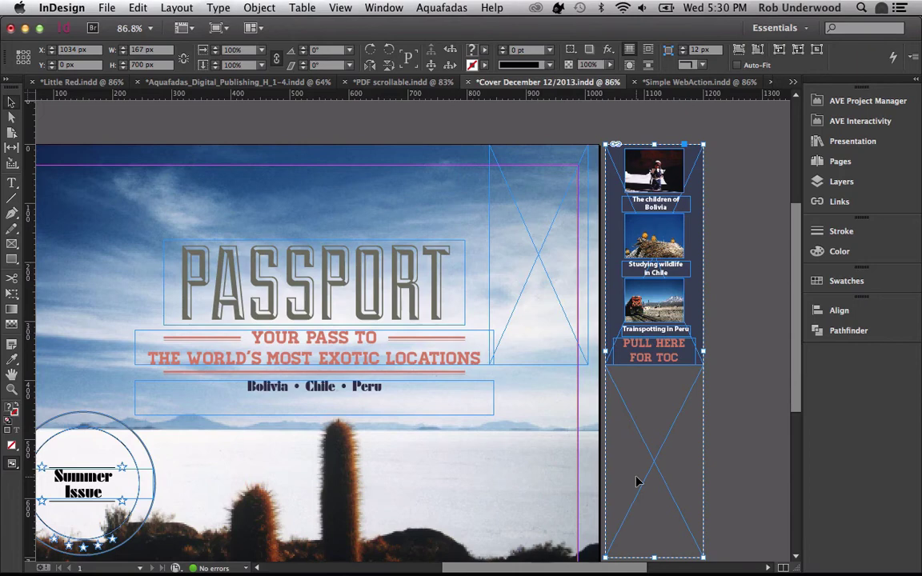
drag(636, 481, 609, 289)
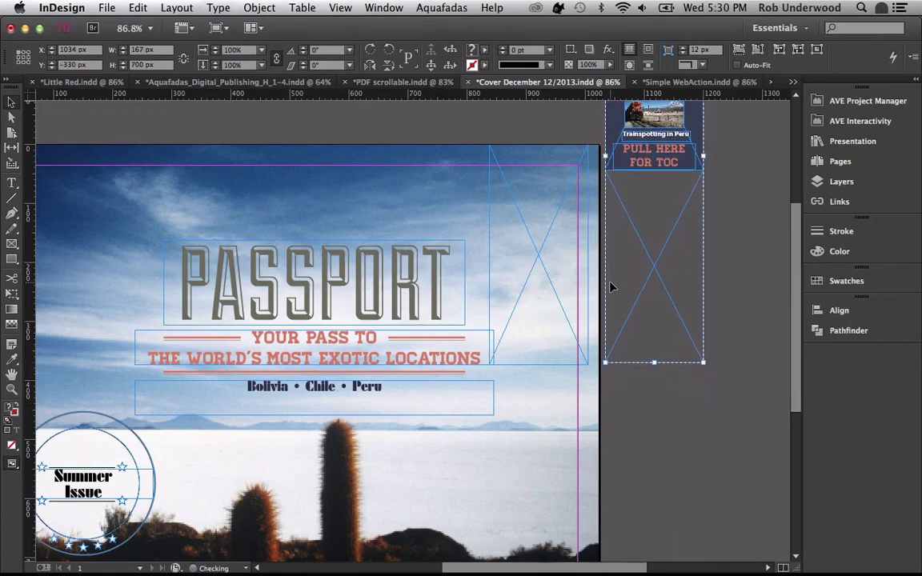
drag(644, 212, 647, 409)
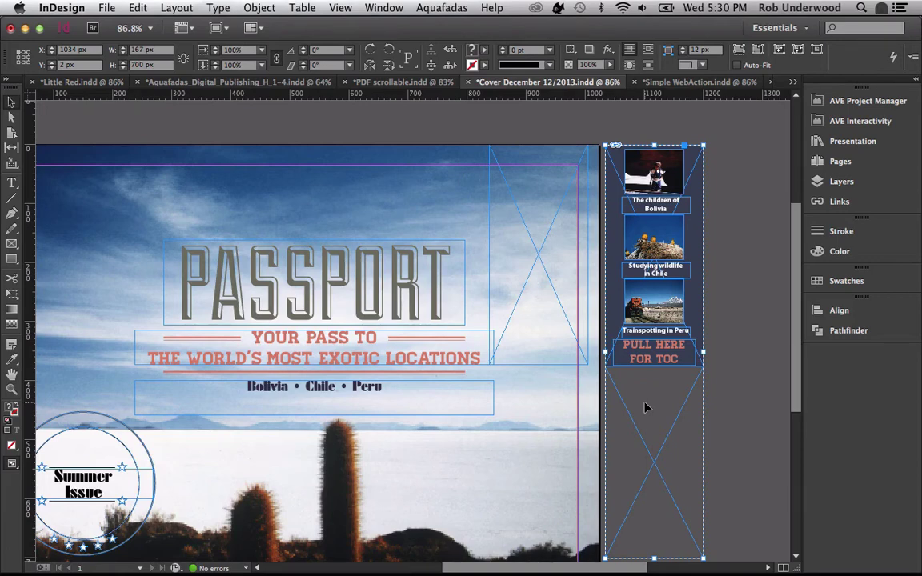
key(super+n)
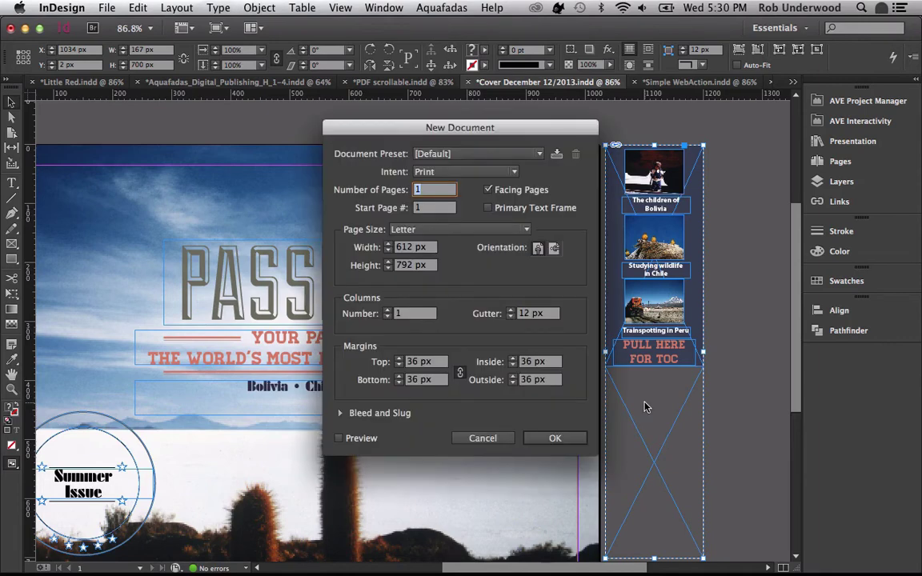
- Create a 167 × 700 px document without facing pages and with zero margins
key(Tab)
key(Tab)
key(Tab)
key(Tab)
text(1)
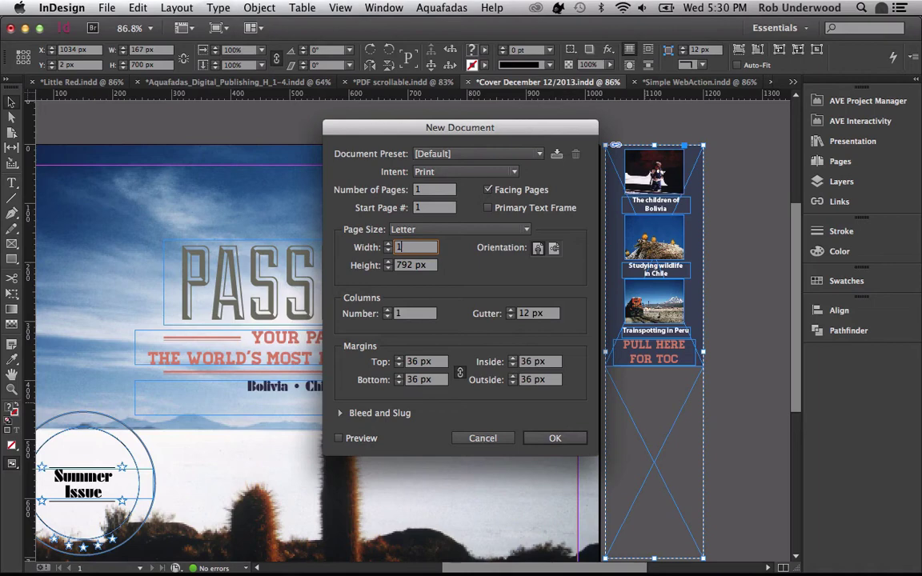
text(67)
key(Tab)
text(700)
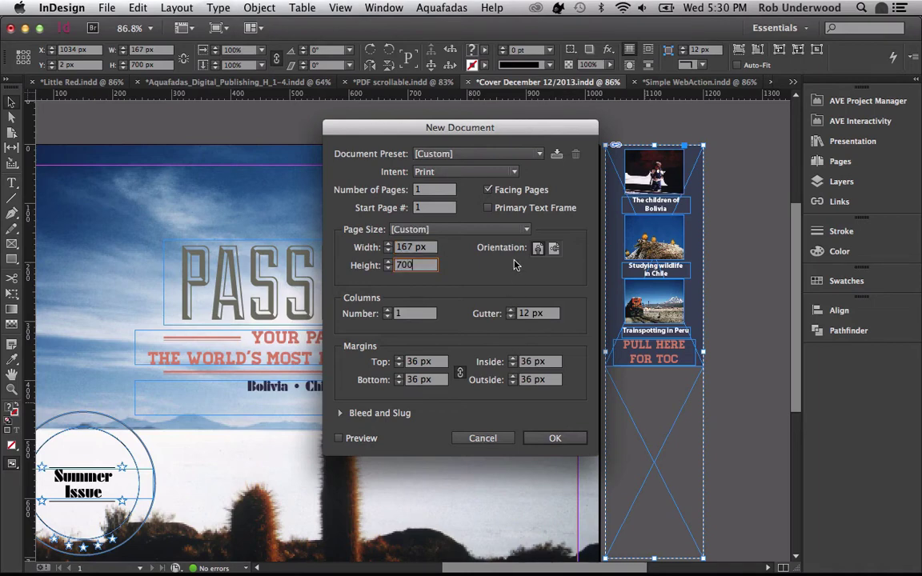
click(488, 189)
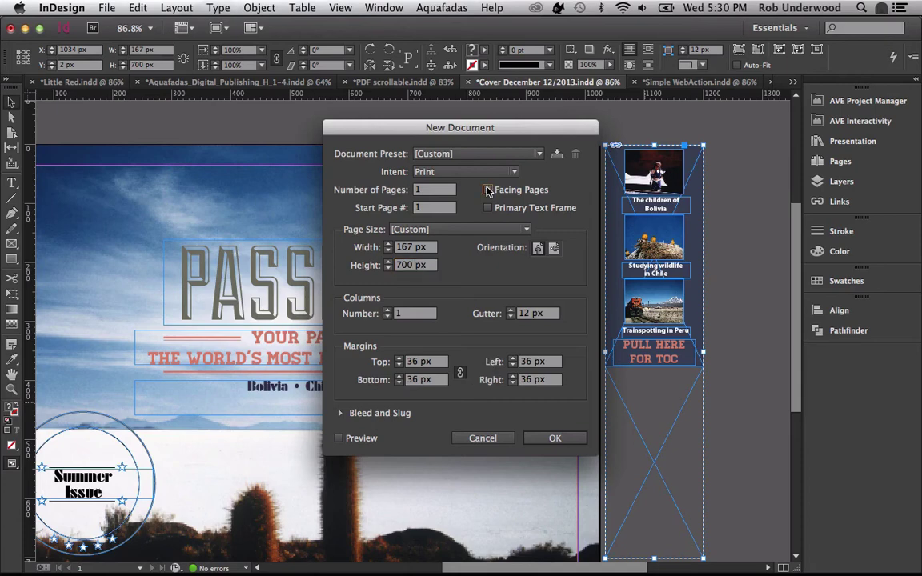
click(418, 362)
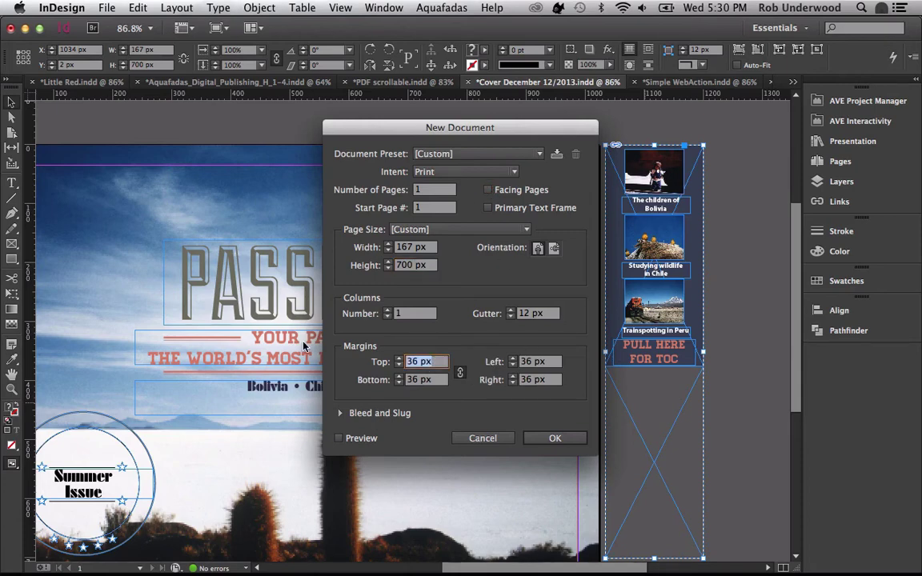
text(0)
key(Tab)
click(555, 438)
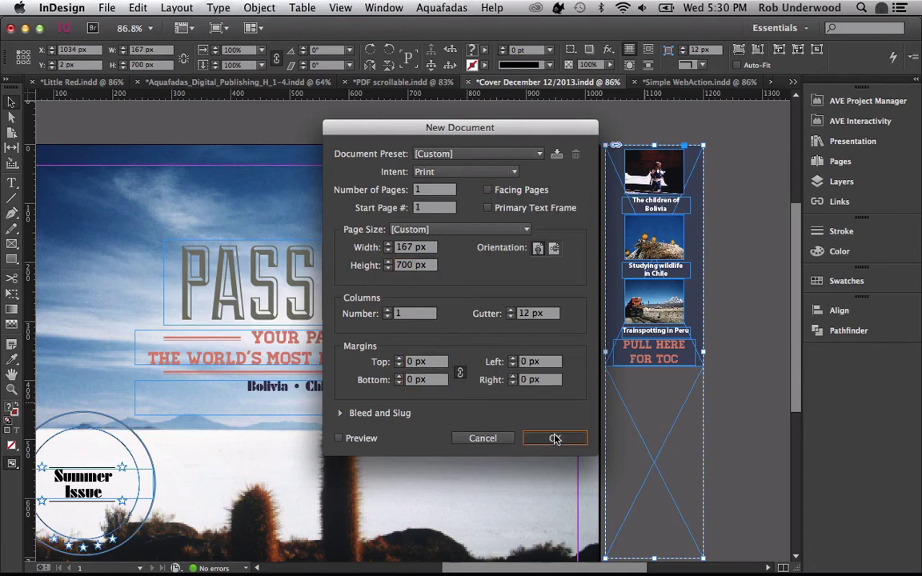
- Paste the TOC strip, save it as scroll7 replacing the existing file, and close it
key(super+v)
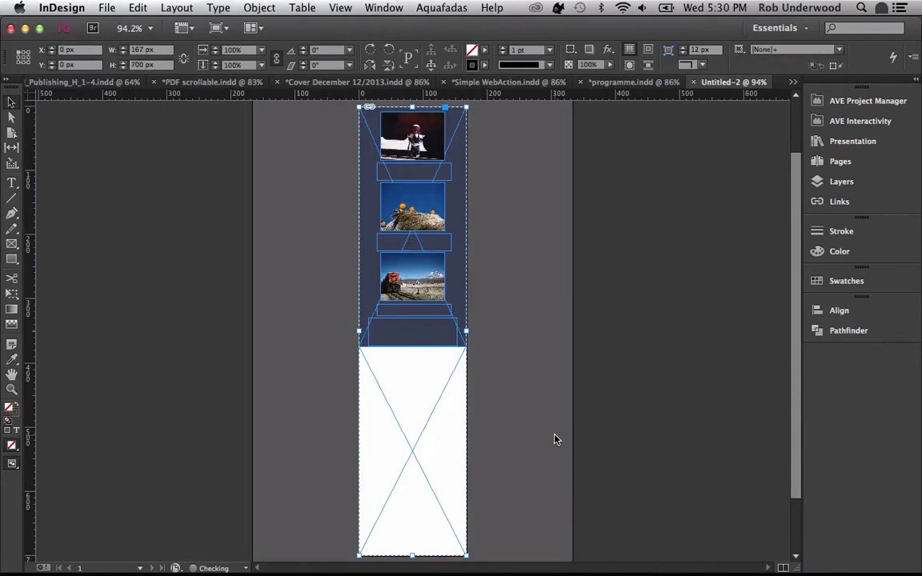
key(super+s)
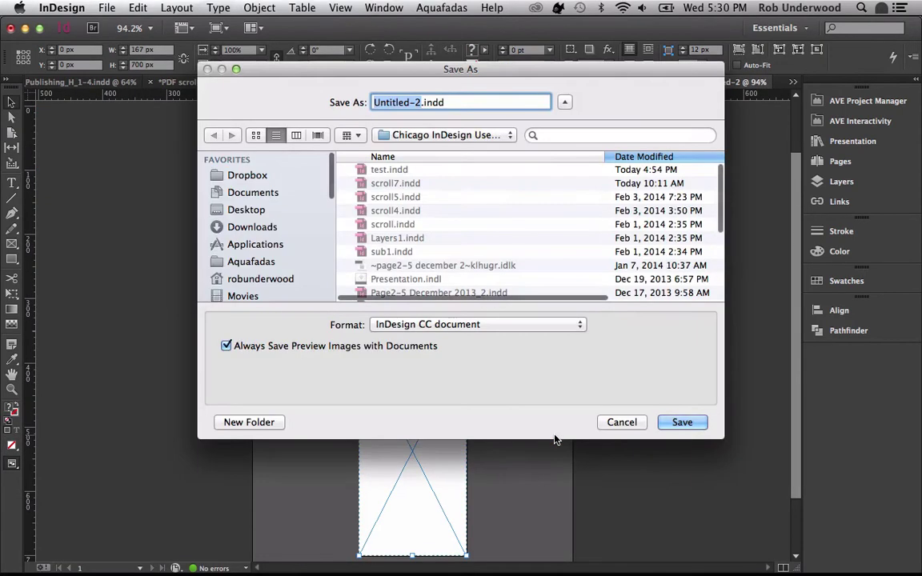
text(scroll7)
key(Return)
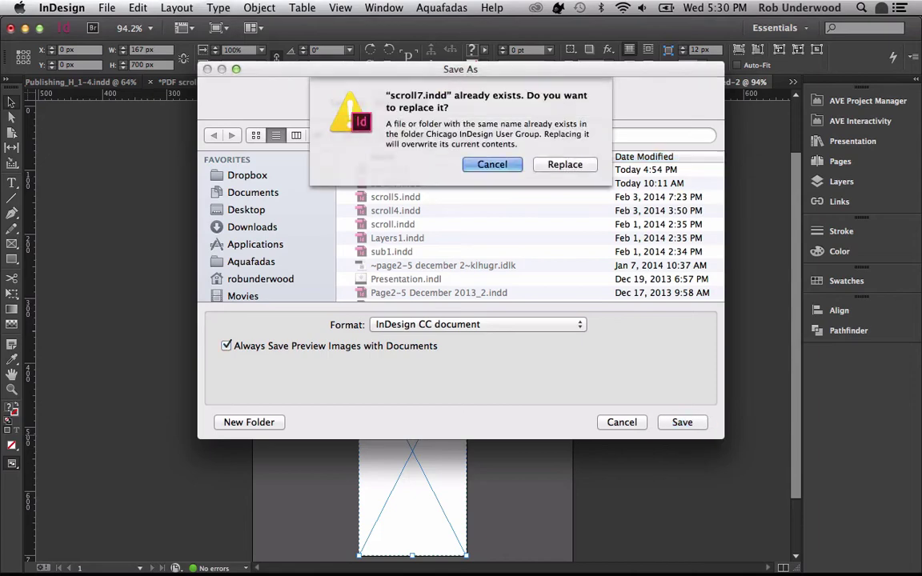
click(560, 166)
key(super+w)
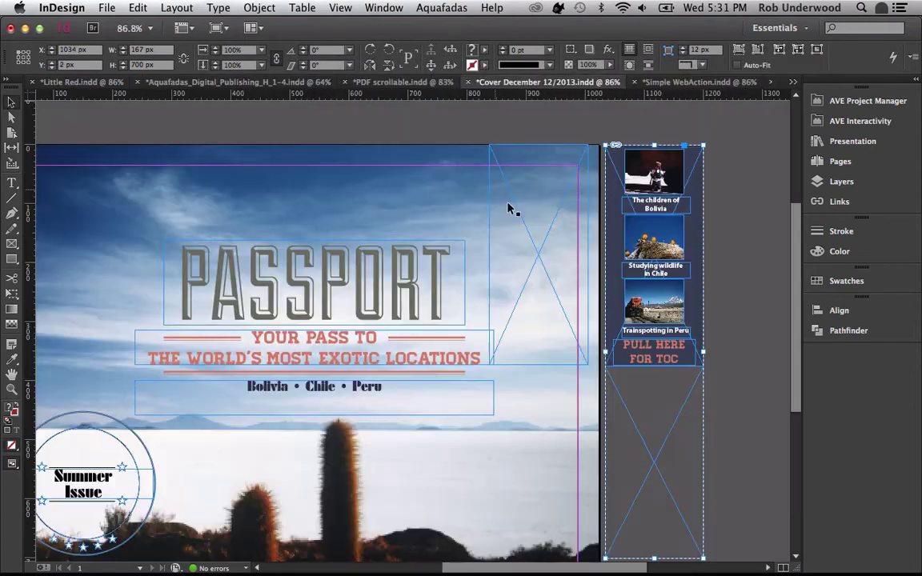
- Place scroll7.indd in the empty cover frame, shifted up so only the PULL HERE FOR TOC tab shows
key(super+d)
double_click(336, 126)
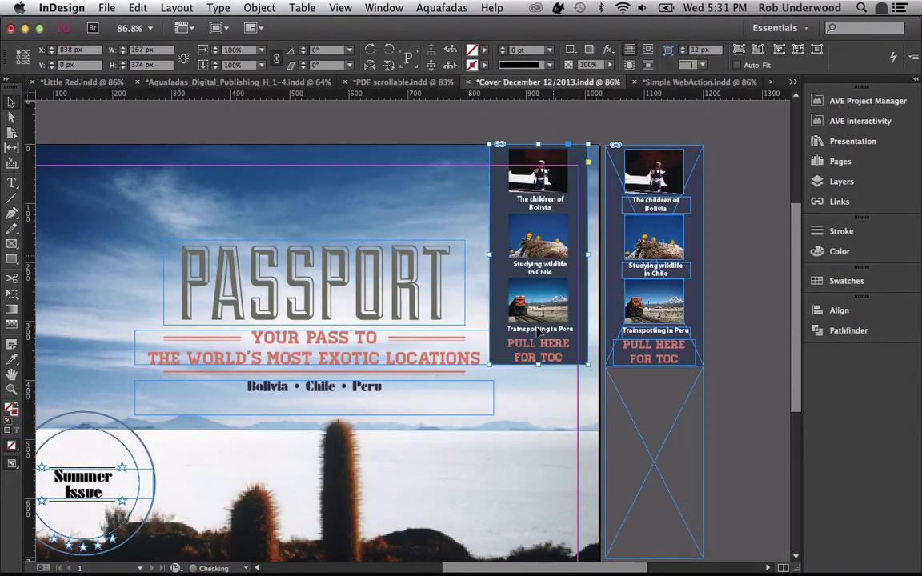
drag(521, 445, 521, 251)
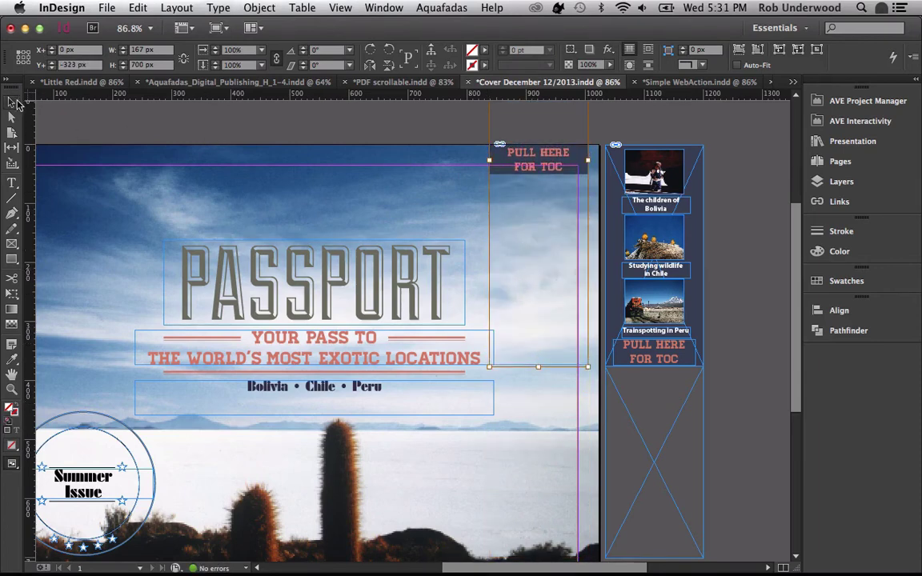
- Make the frame holding the placed TOC a SubLayout
click(540, 202)
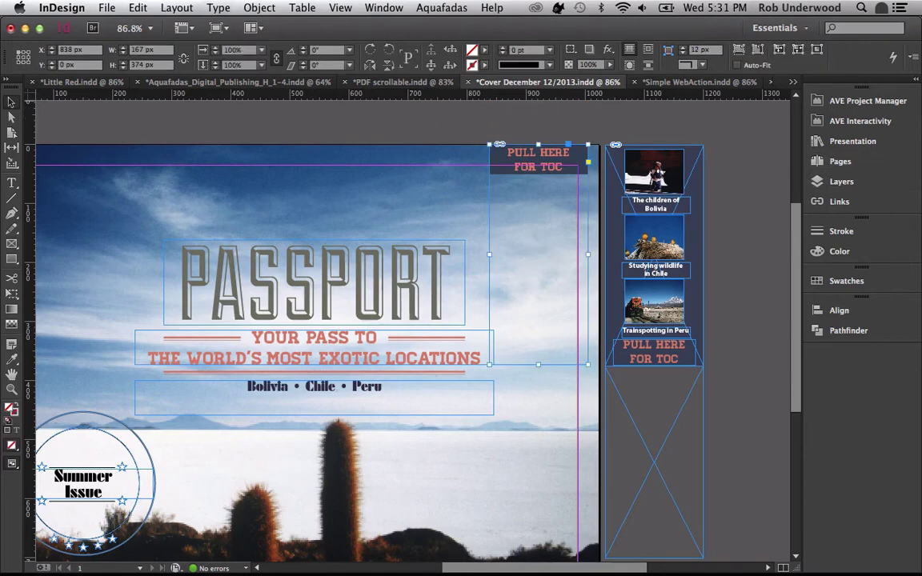
click(859, 121)
click(616, 471)
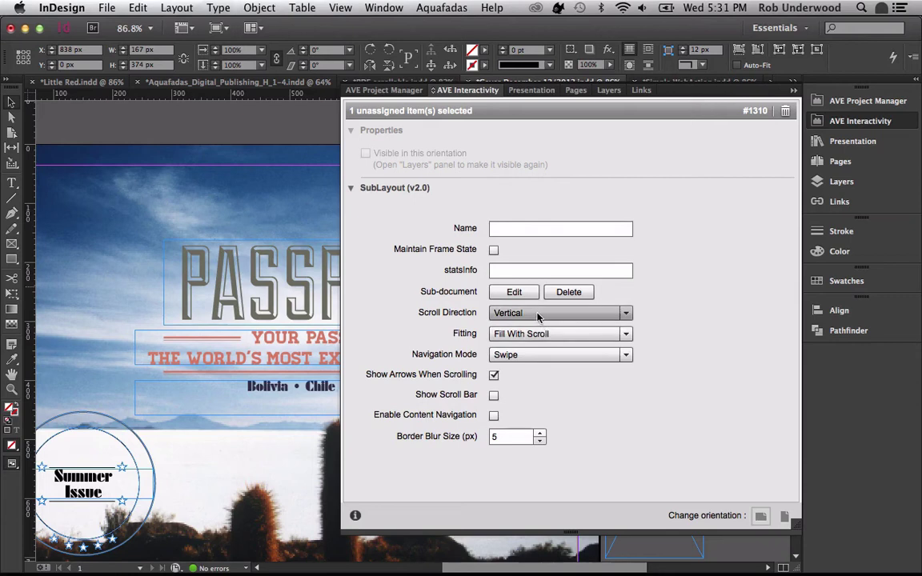
- Set the TOC sublayout's Scroll Direction to Vertical (Starting Bottom) and collapse the AVE Interactivity panel
click(538, 314)
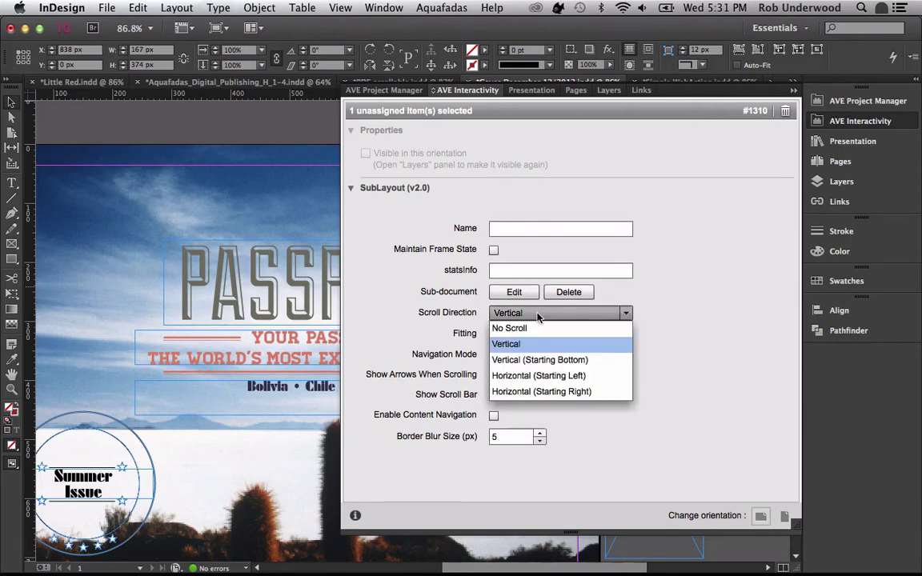
click(529, 360)
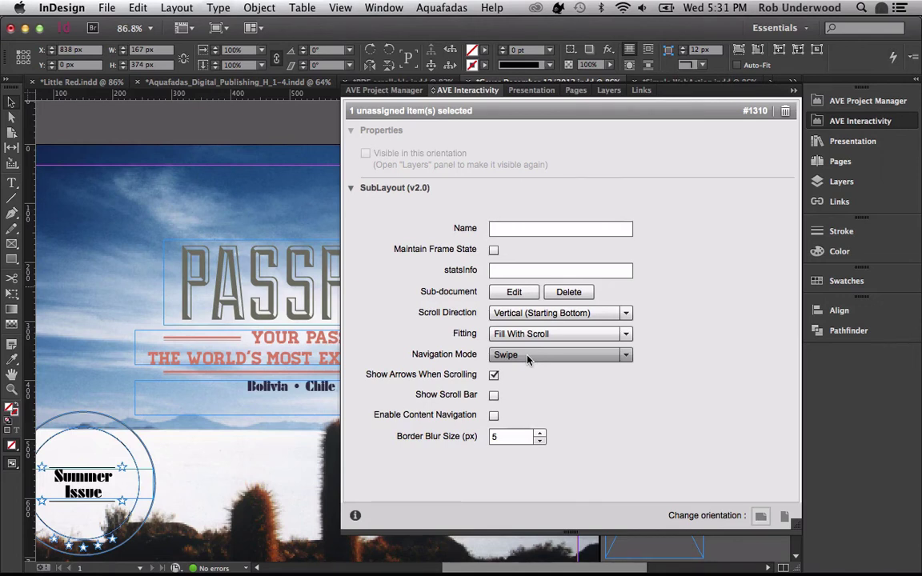
click(854, 123)
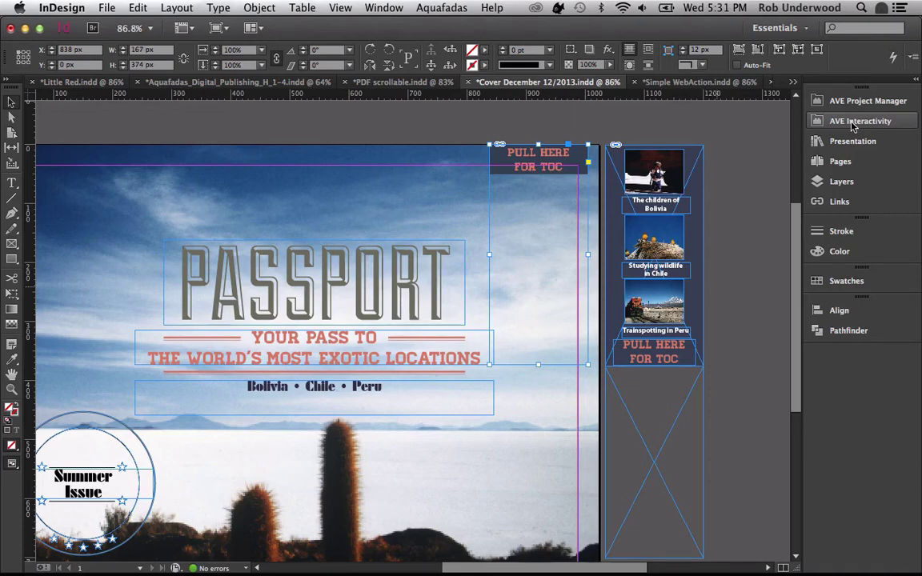
- In iOS Simulator, close the Passport issue and open Copy of Simple WebAction for reading
key(super+Tab)
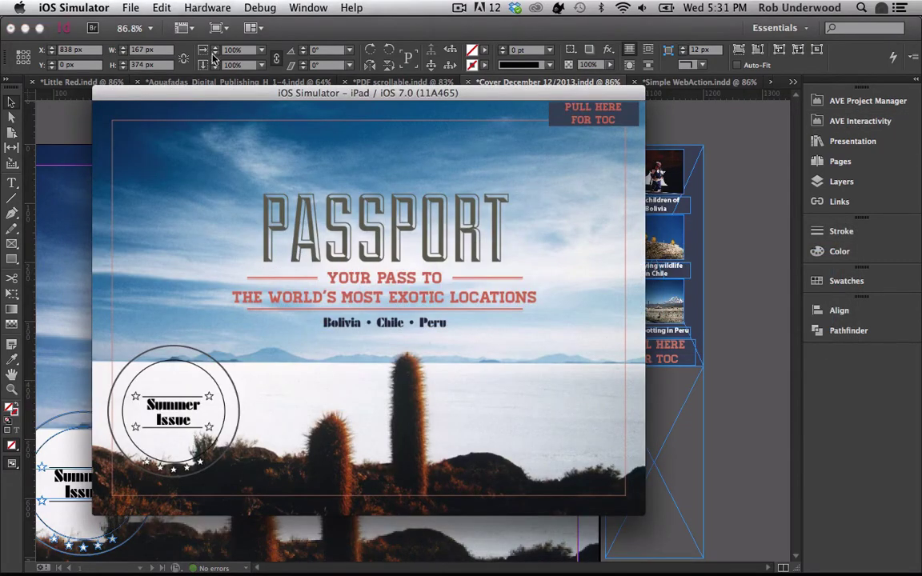
click(108, 112)
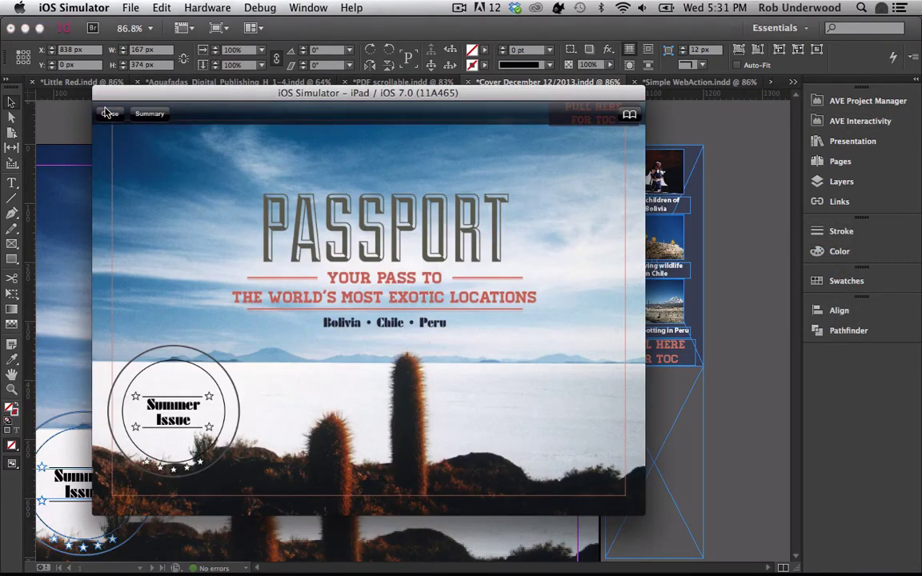
click(104, 111)
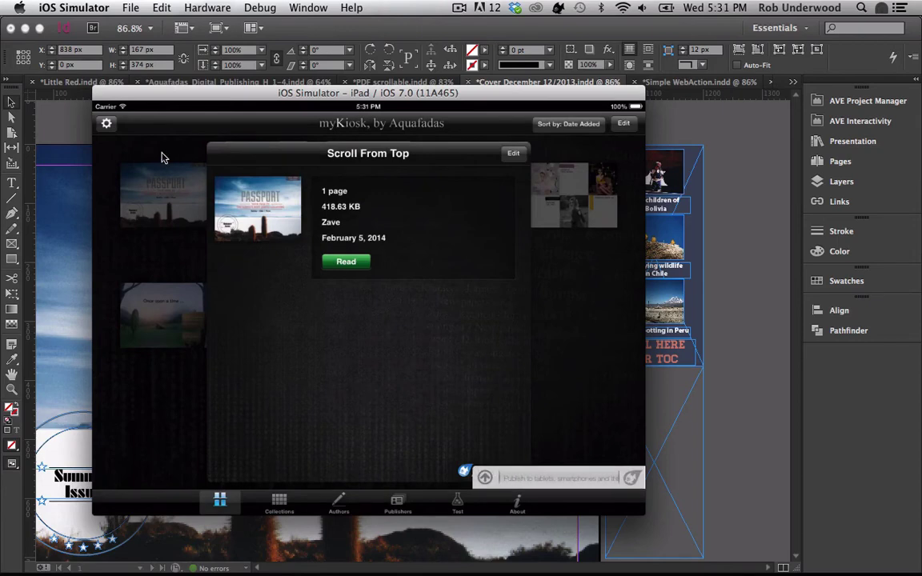
click(143, 134)
click(471, 213)
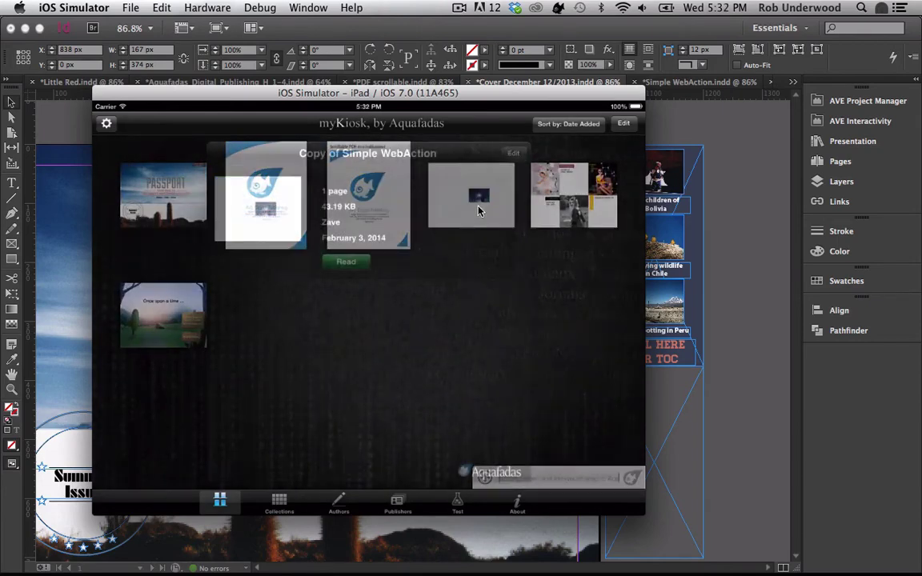
click(356, 262)
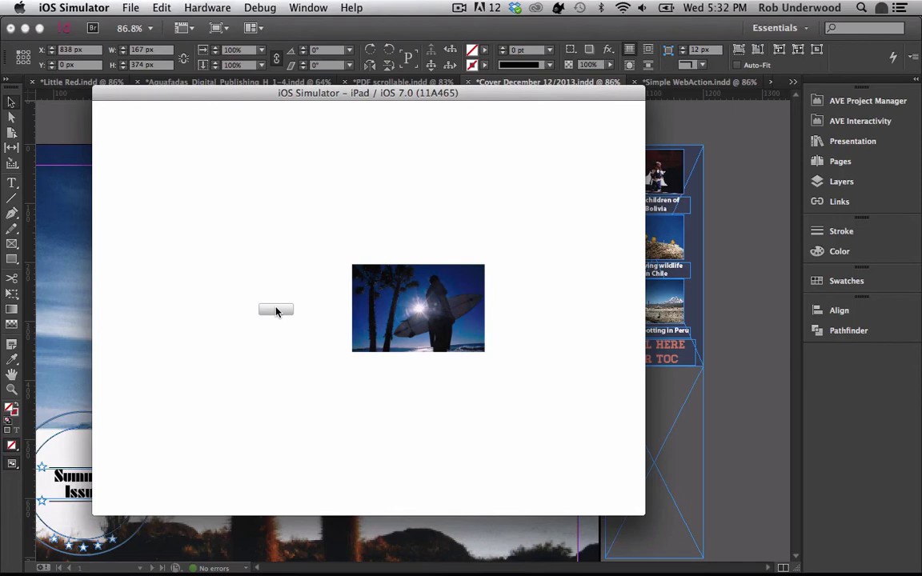
key(super+Tab)
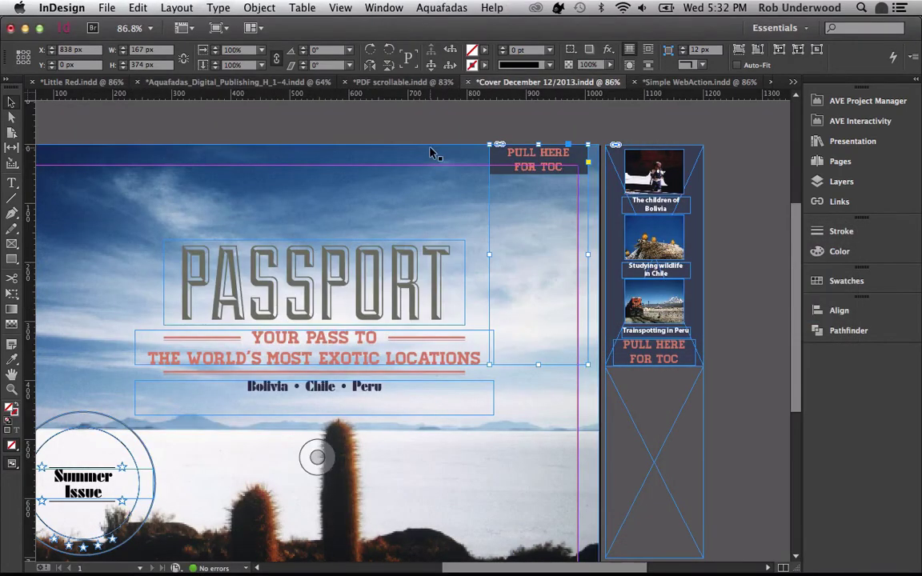
- Switch to the Simple WebAction.indd document and show its AVE Interactivity settings
click(668, 81)
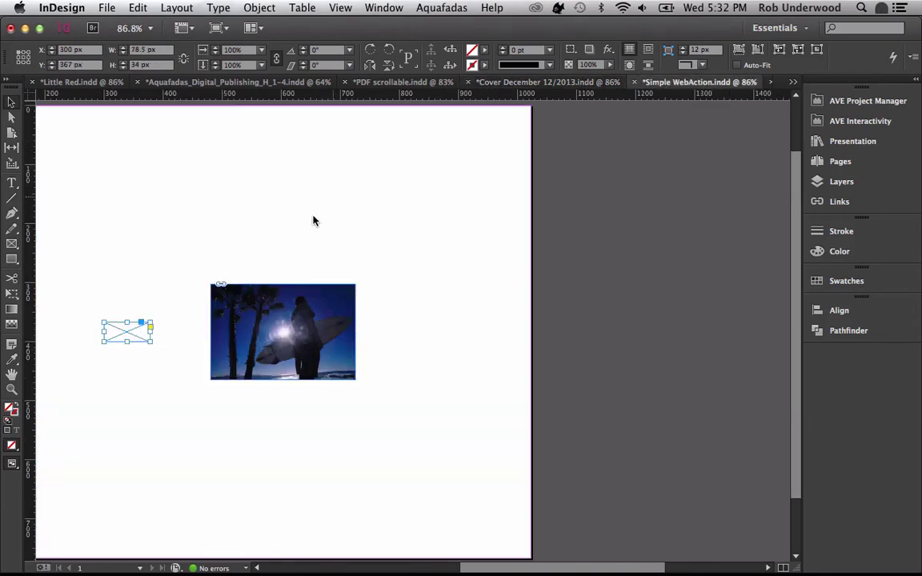
click(833, 124)
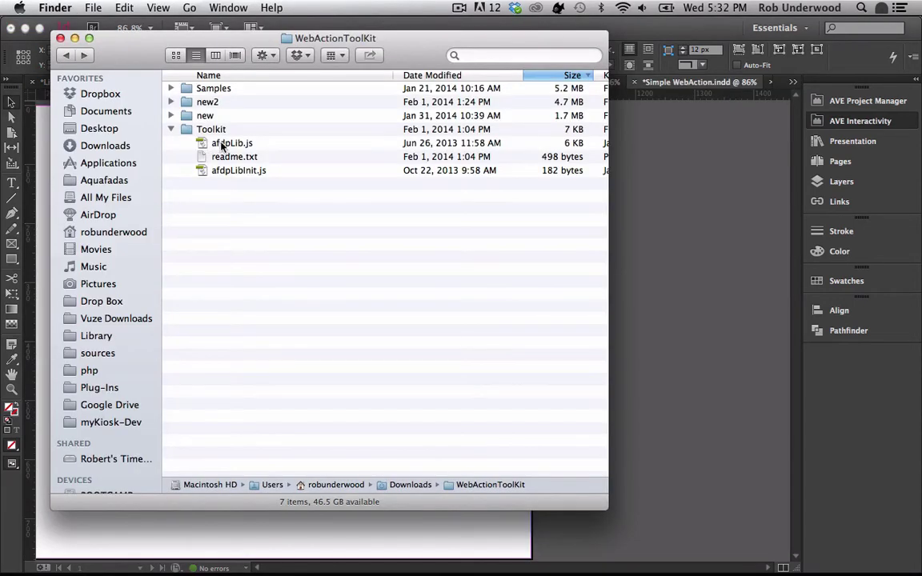
- Open readme.txt in TextEdit and select the header script code and the action-button link code
double_click(221, 156)
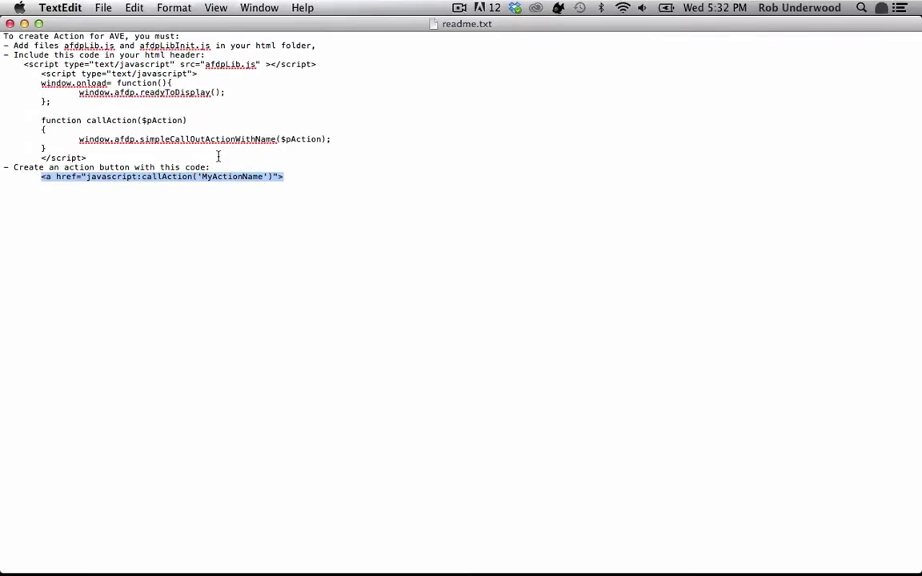
click(23, 64)
drag(22, 64, 171, 157)
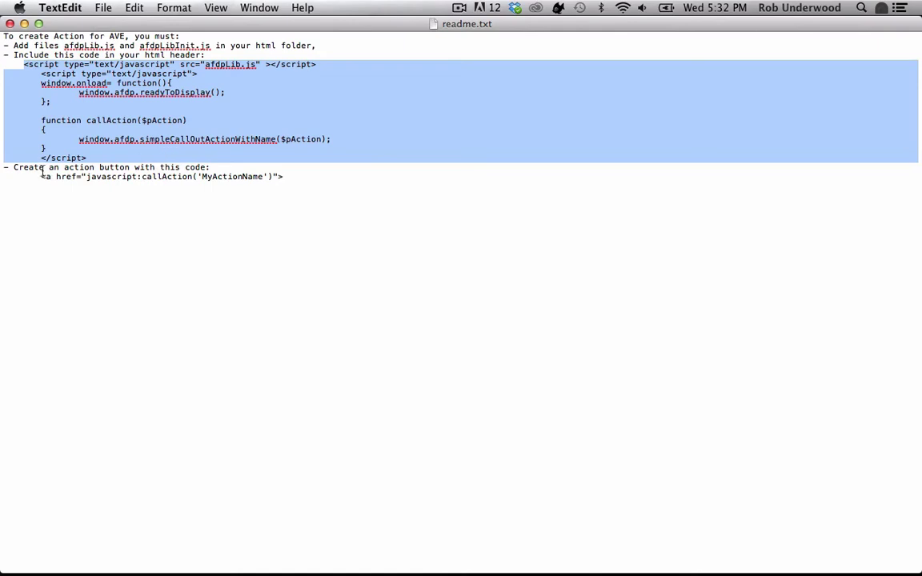
drag(39, 176, 293, 186)
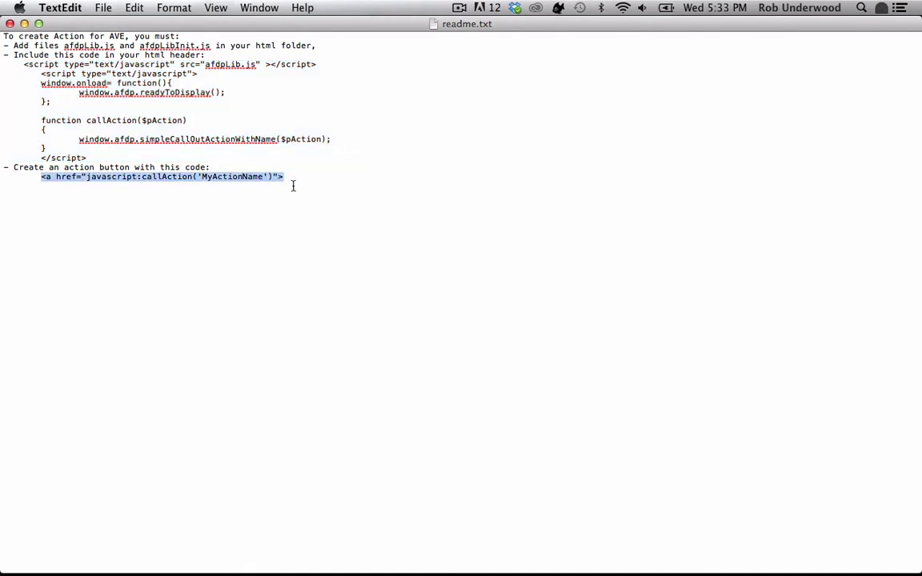
- Expand the Samples folder in Finder and look at the Culture.dpe and Simple WebAction.dpe files
key(super+Tab)
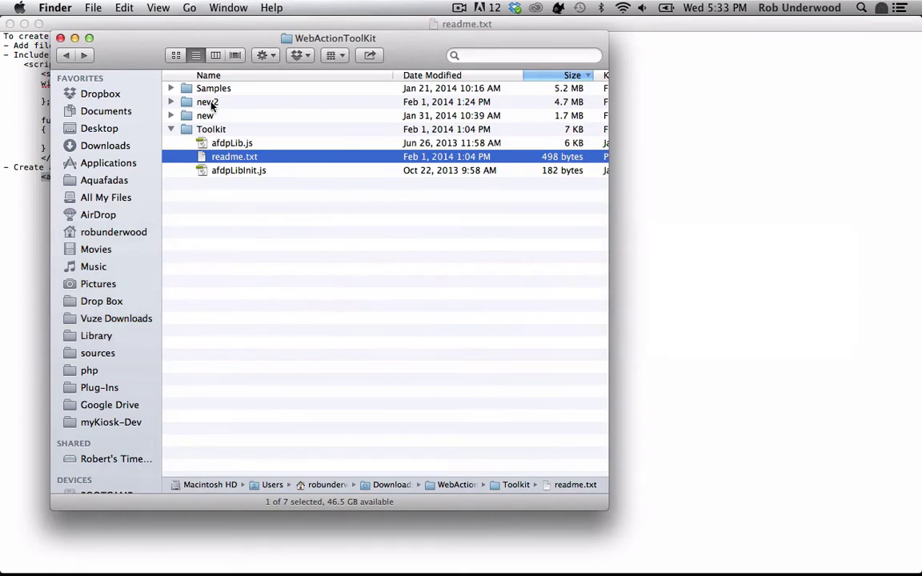
click(172, 89)
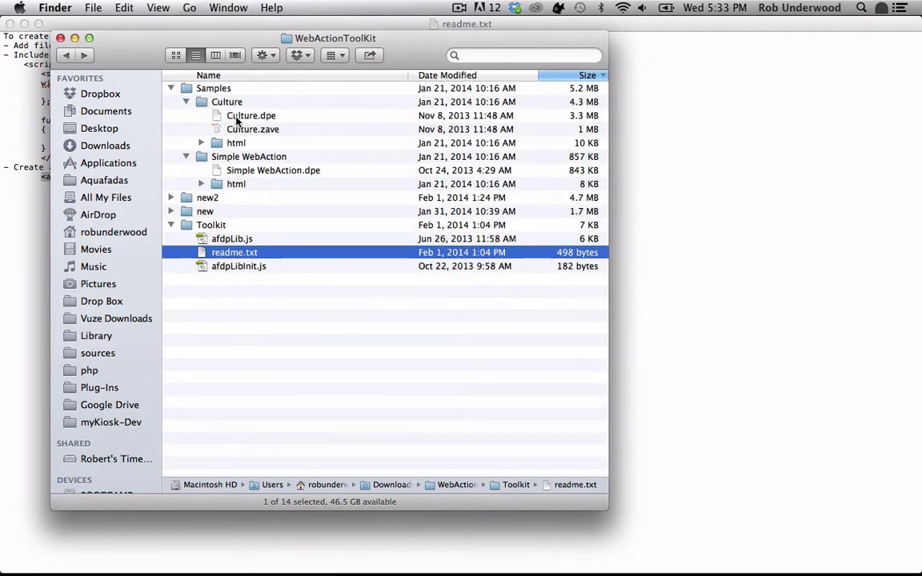
click(227, 115)
click(235, 171)
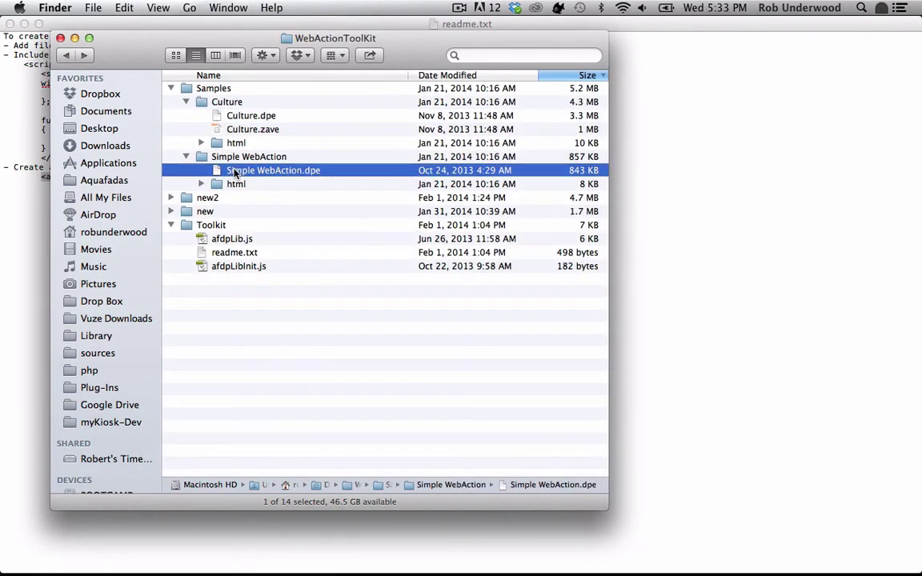
key(super+Tab)
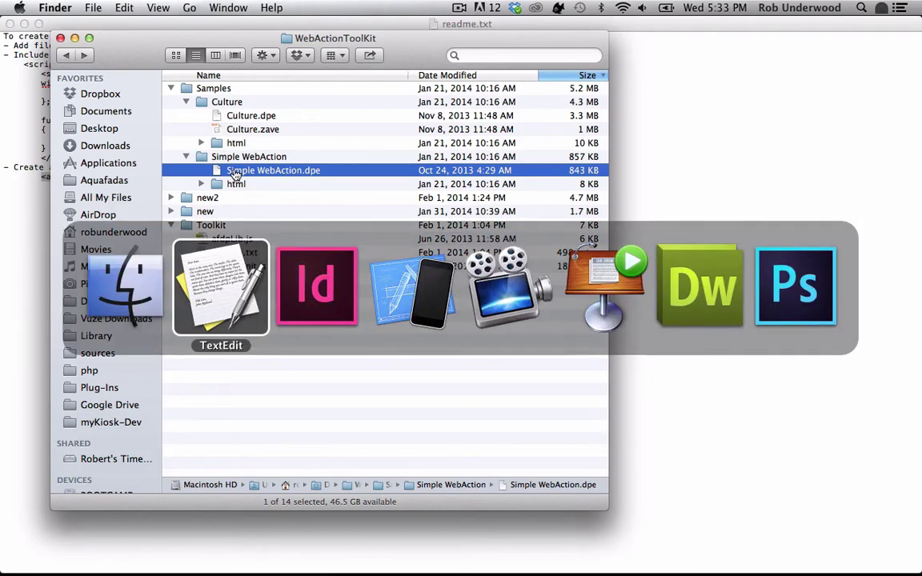
- Select the Copy of Simple WebAction project in the AVE Project Manager, then go to the simulator
key(super+Tab)
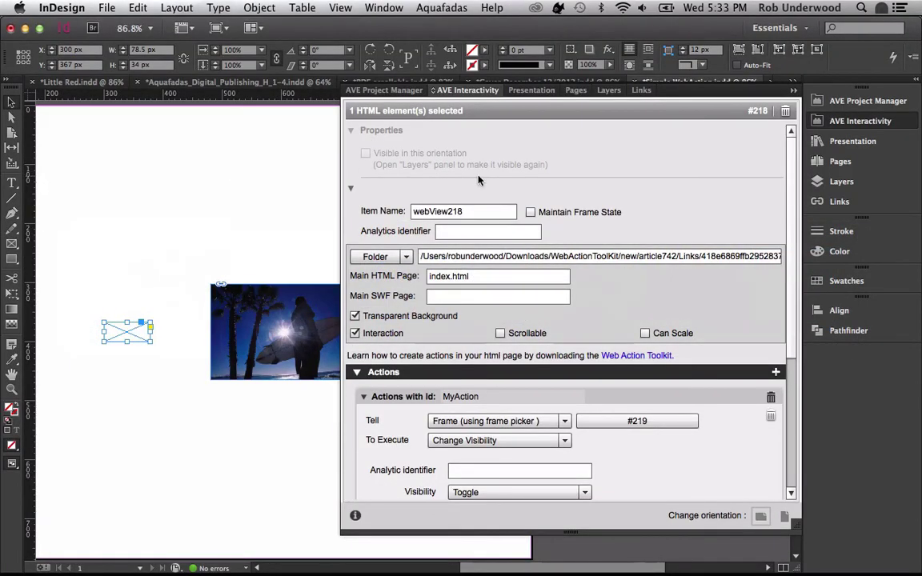
click(865, 101)
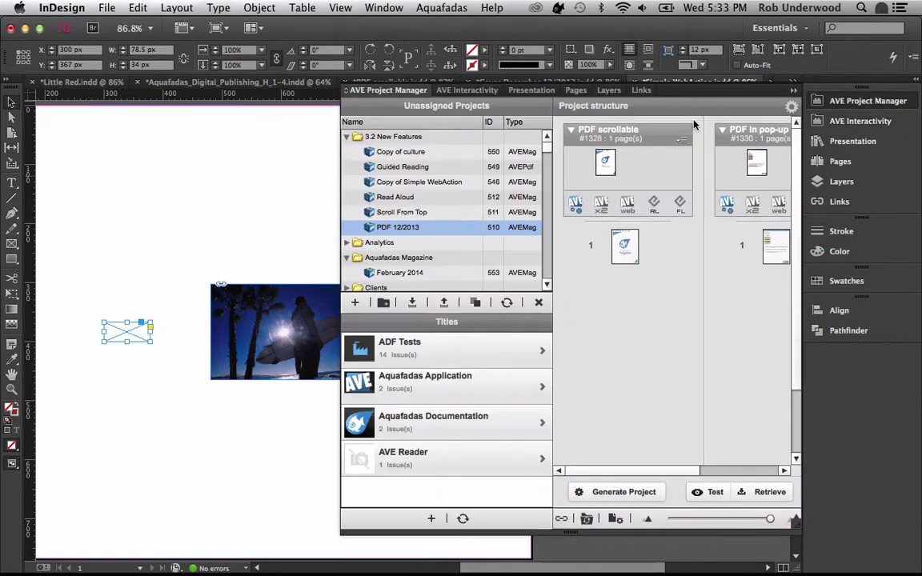
click(450, 184)
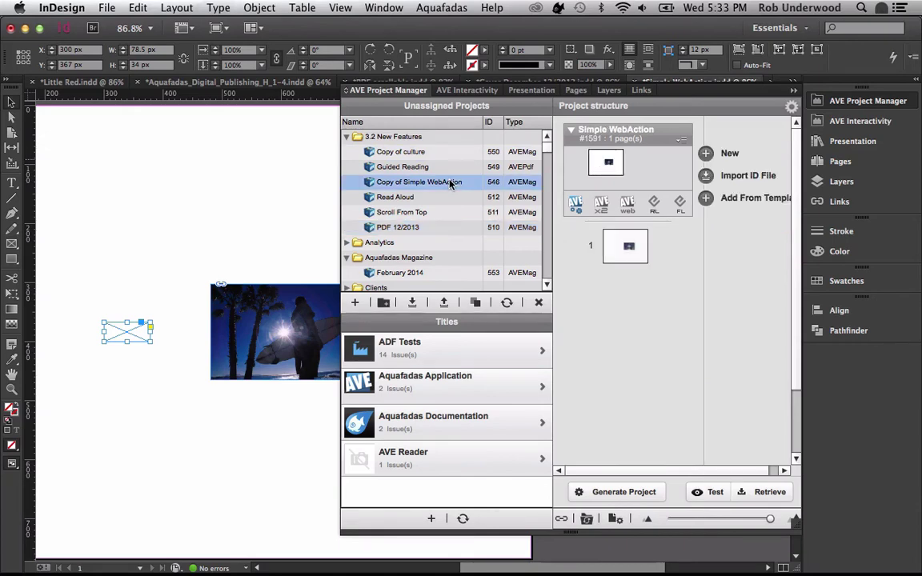
key(super+Tab)
key(super+Tab)
key(super+Tab)
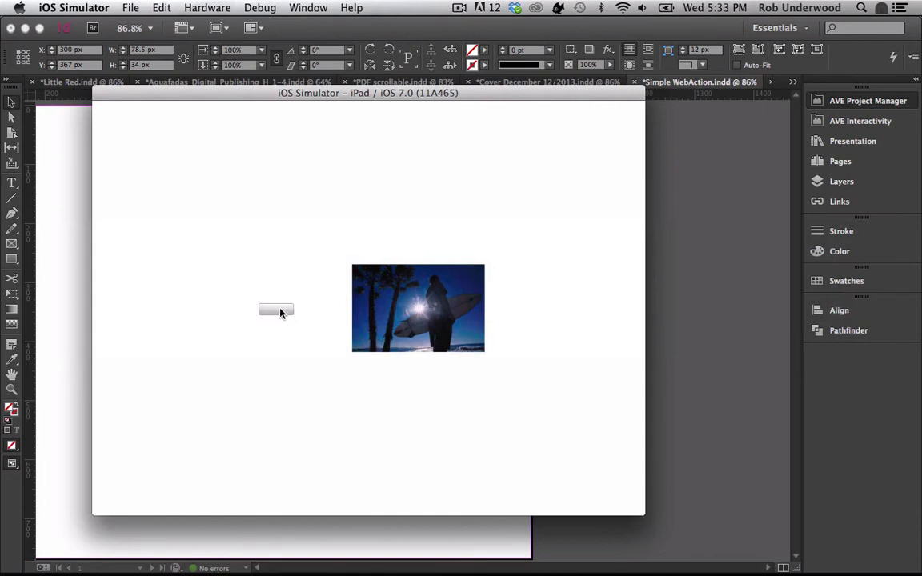
- Tap the grey button twice to hide and then show the surfer photo
click(279, 311)
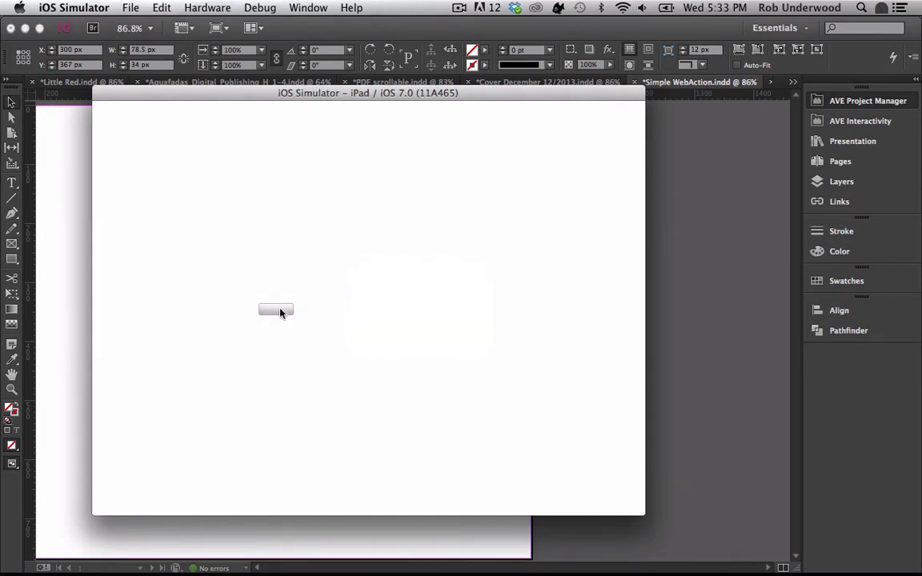
click(276, 311)
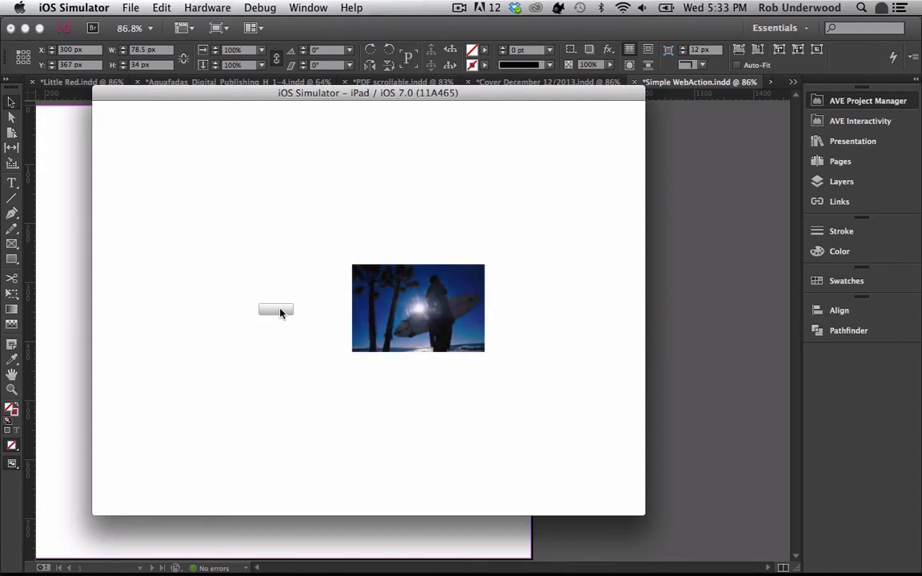
key(super+Tab)
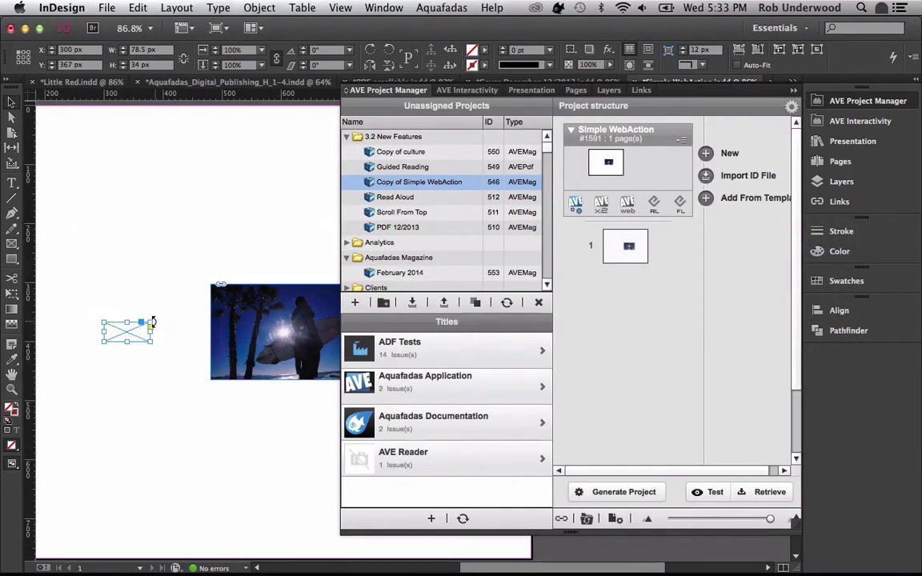
- View webView218's AVE Interactivity settings, with MyAction toggling frame #219's visibility
click(832, 126)
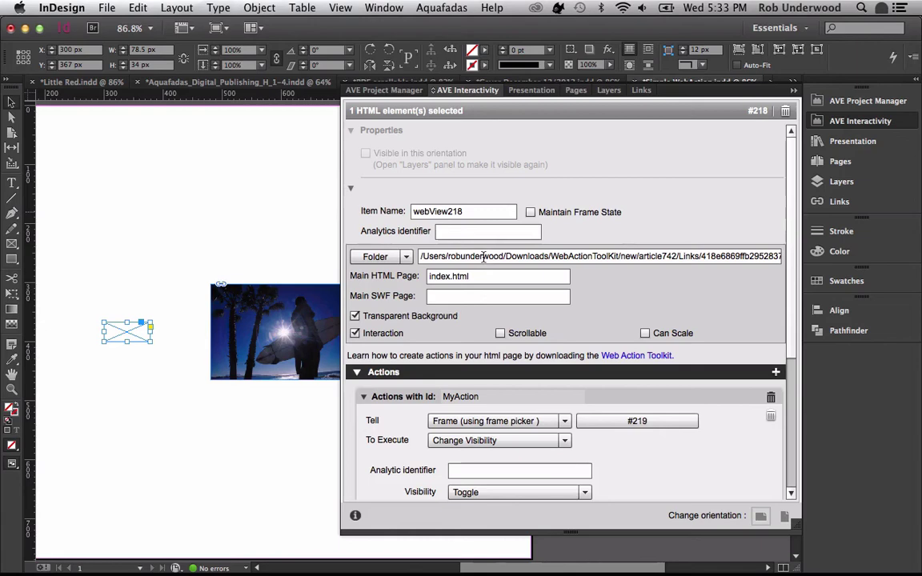
key(super+Tab)
key(super+Tab)
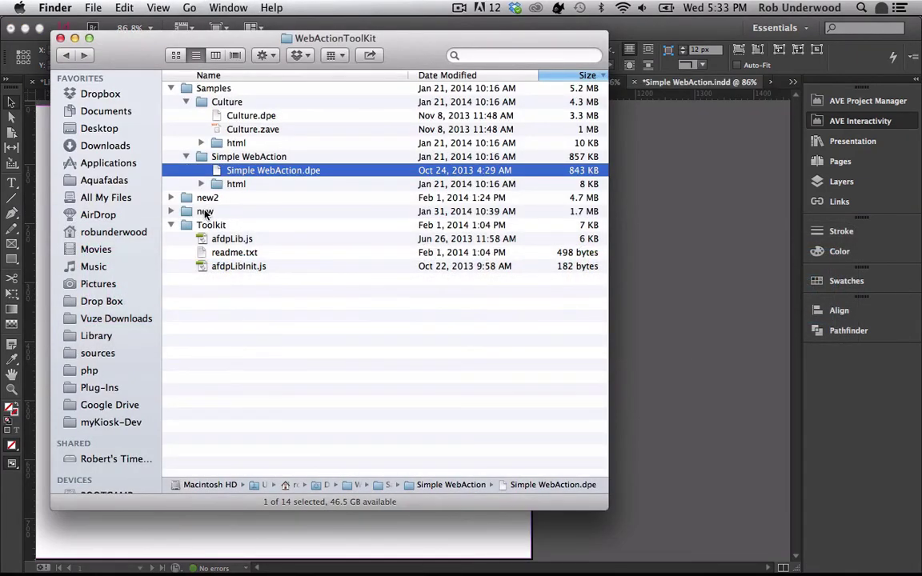
- Inspect the htmlText folder's afdpLib.js, afdpLibInit.js, button.png and index.html, then go to Dreamweaver
double_click(192, 212)
double_click(247, 155)
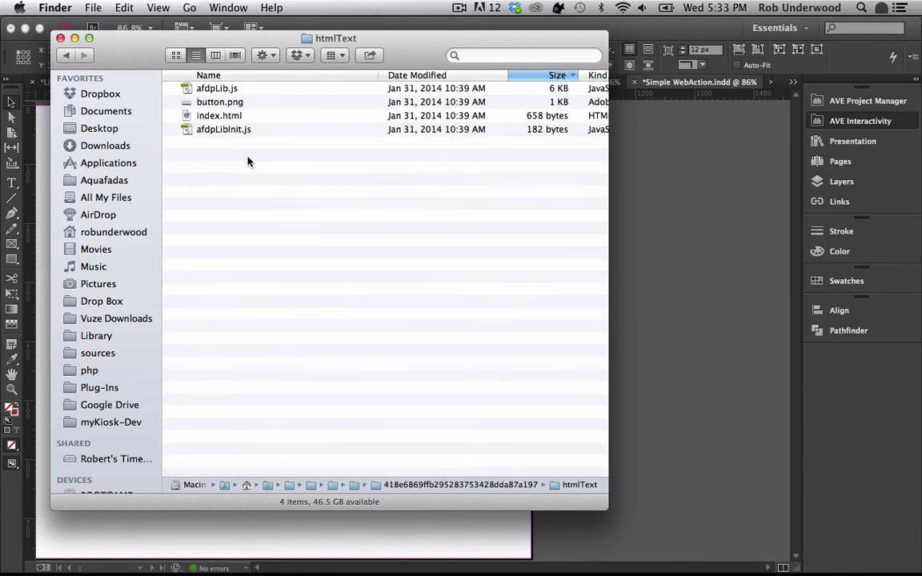
click(206, 88)
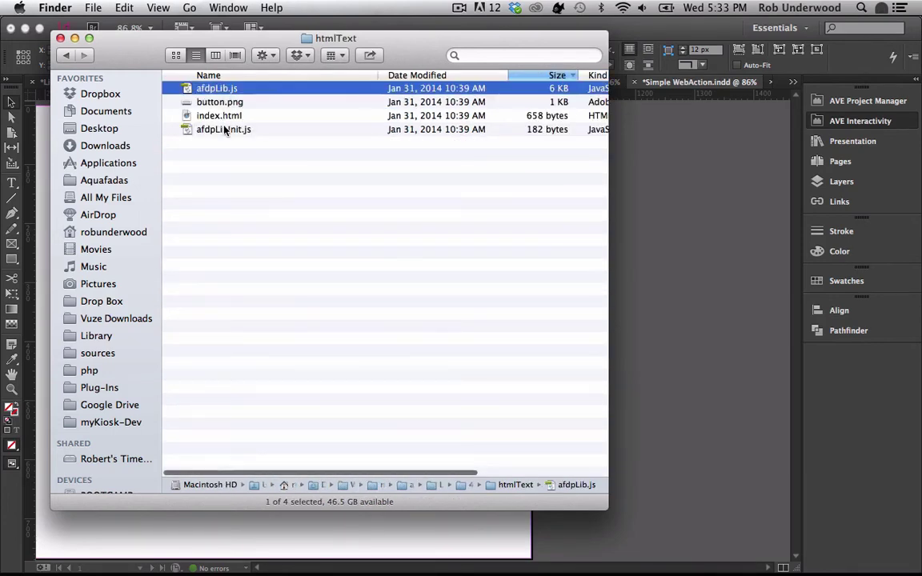
super+click(201, 129)
super+click(218, 103)
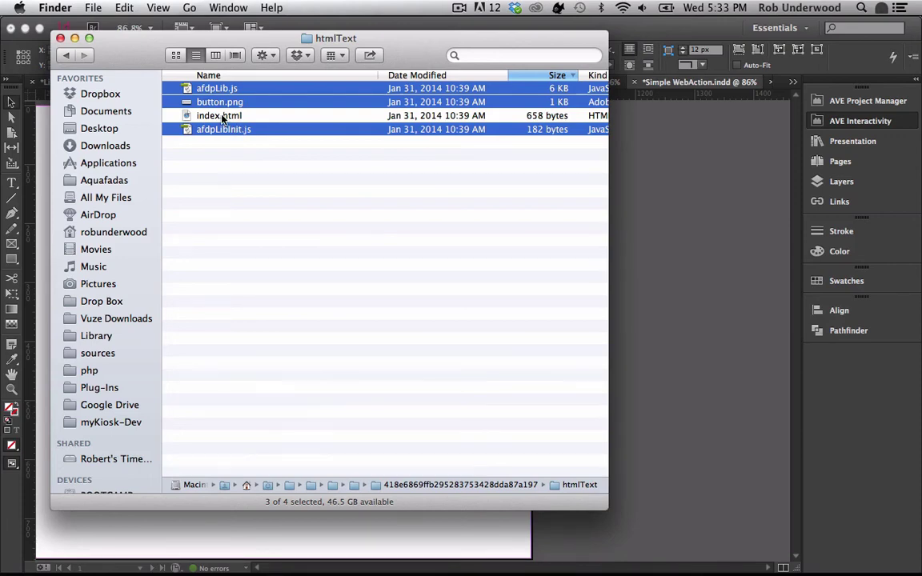
click(222, 117)
key(super+Tab)
key(super+Tab)
key(super+Tab)
key(super+Tab)
key(super+Tab)
key(super+Tab)
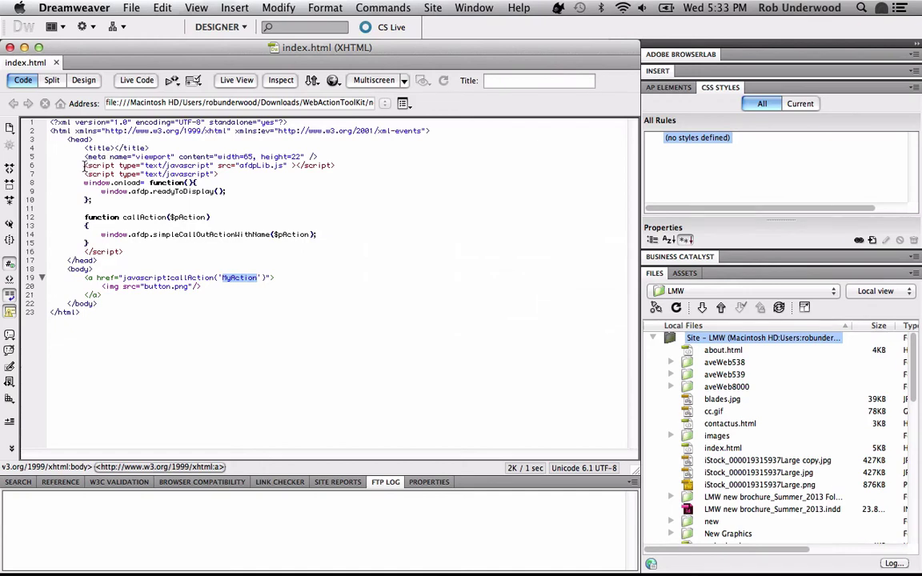
- Review index.html's script block (lines 6–16), the button link, and its MyAction action name
drag(84, 166, 134, 250)
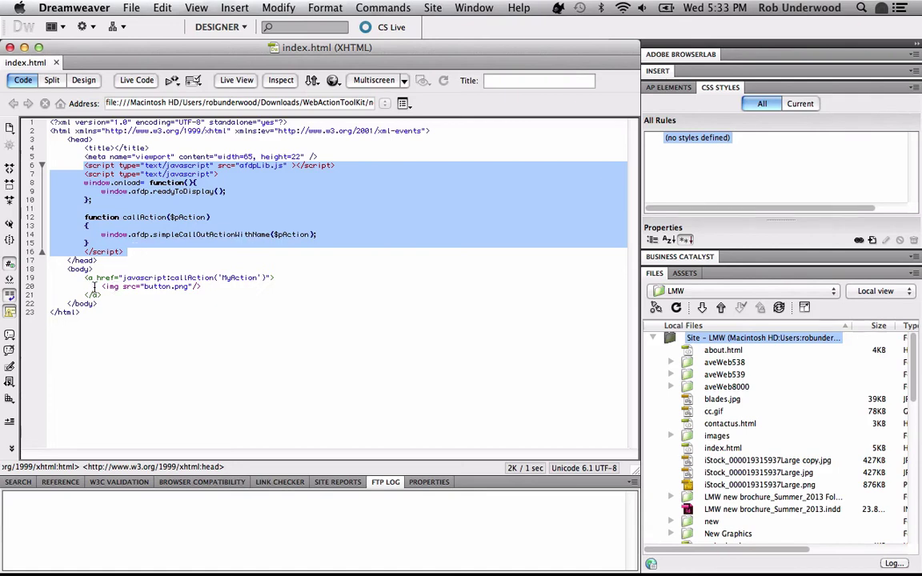
drag(82, 278, 157, 294)
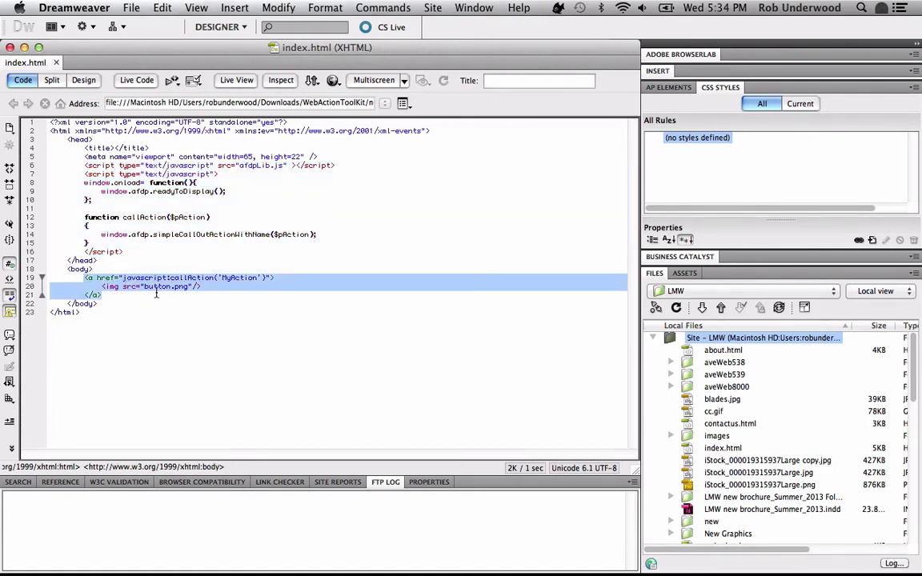
click(258, 279)
double_click(259, 279)
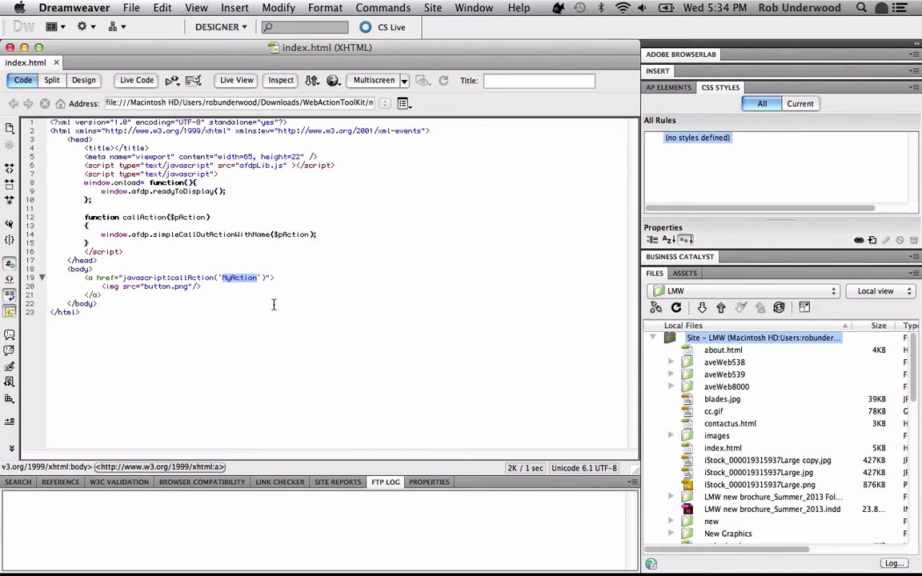
key(super+Tab)
key(super+Tab)
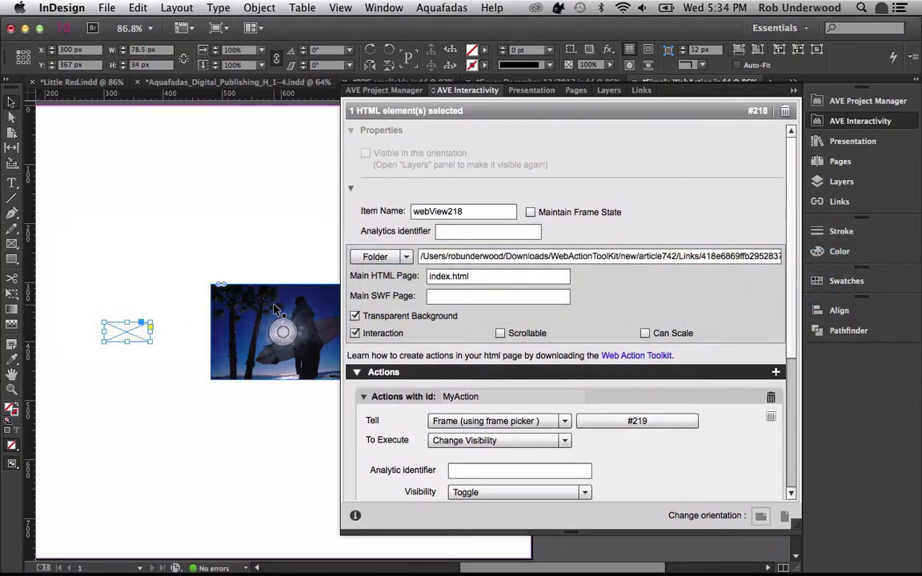
- Check the Main HTML Page is index.html and MyAction's Fade Duration is 0,5
click(474, 275)
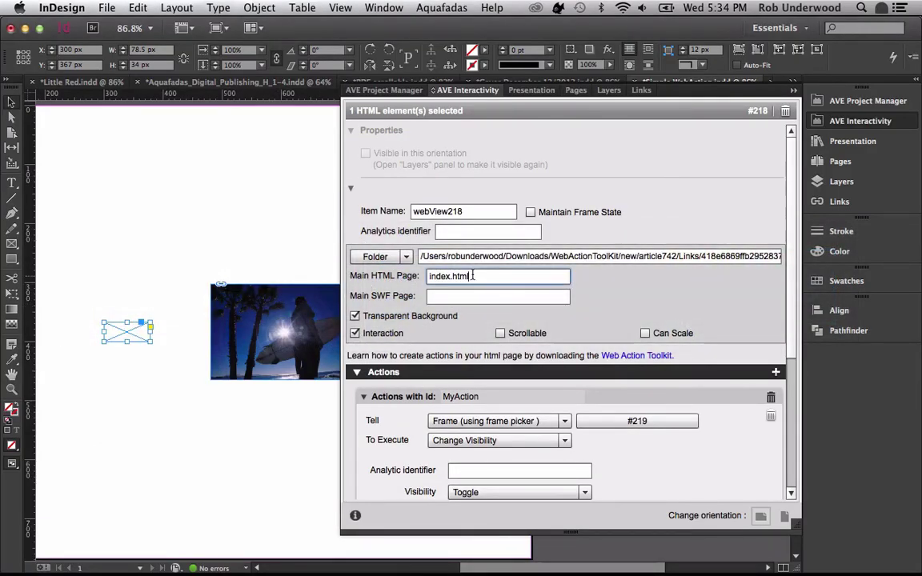
double_click(473, 275)
click(454, 279)
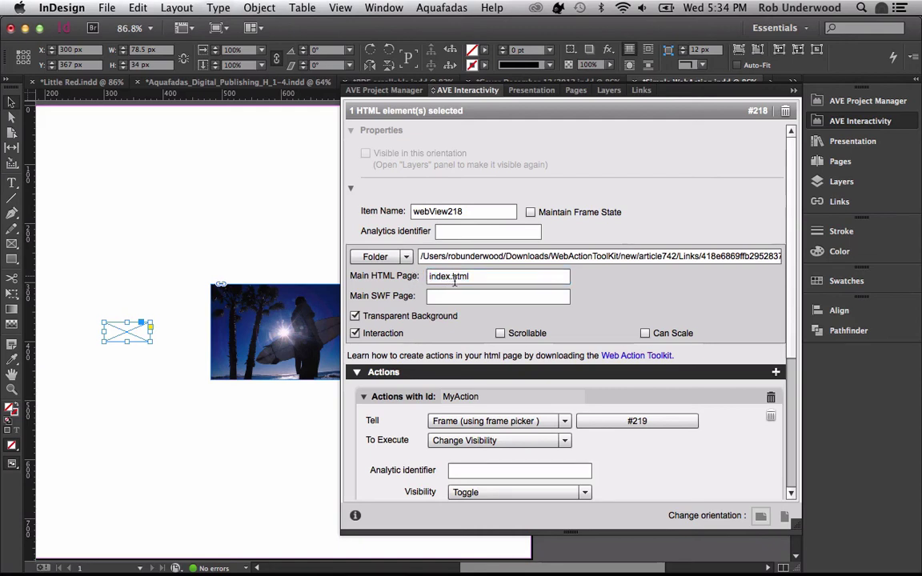
double_click(454, 279)
click(419, 278)
scroll(790, 395, down, 3)
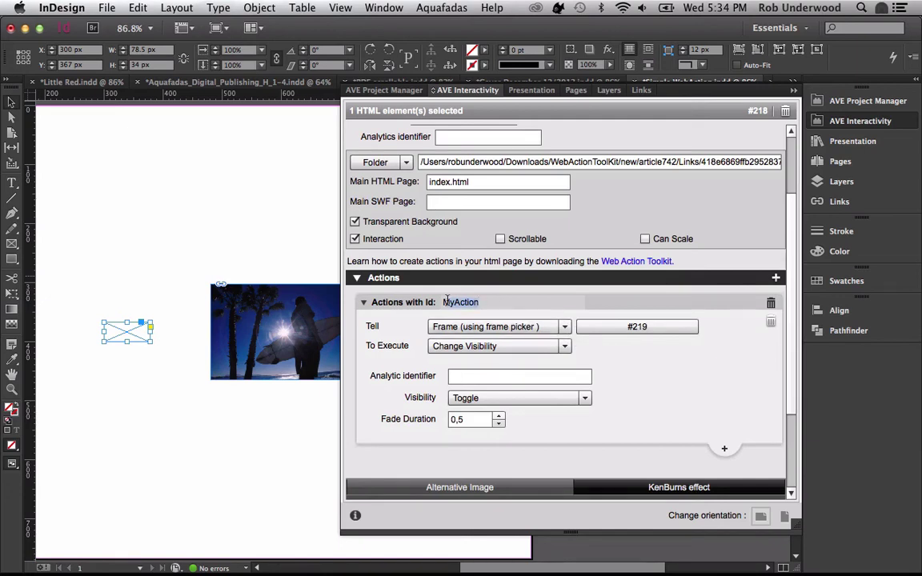
key(super+Tab)
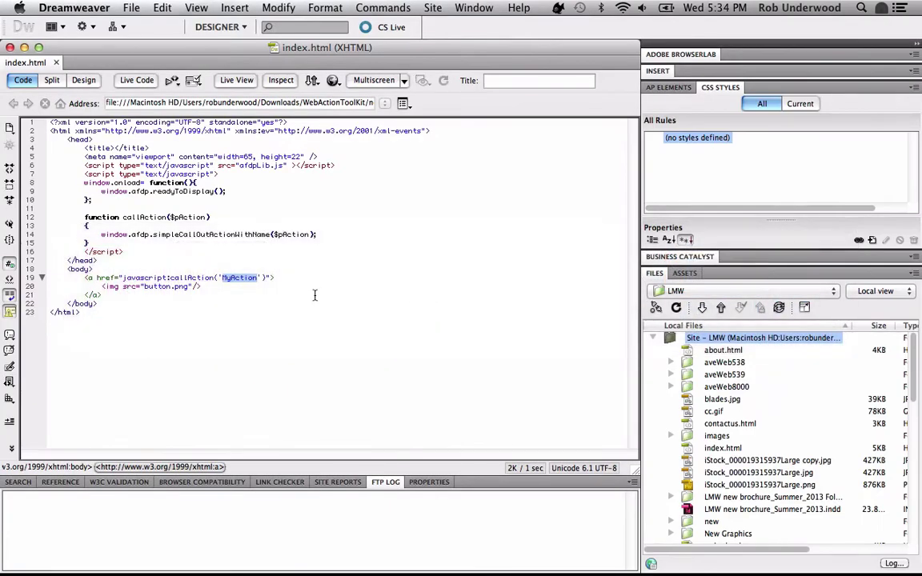
- Clear the MyAction selection on line 19 of index.html, leaving the code unchanged, and return to InDesign
click(258, 278)
key(super+Tab)
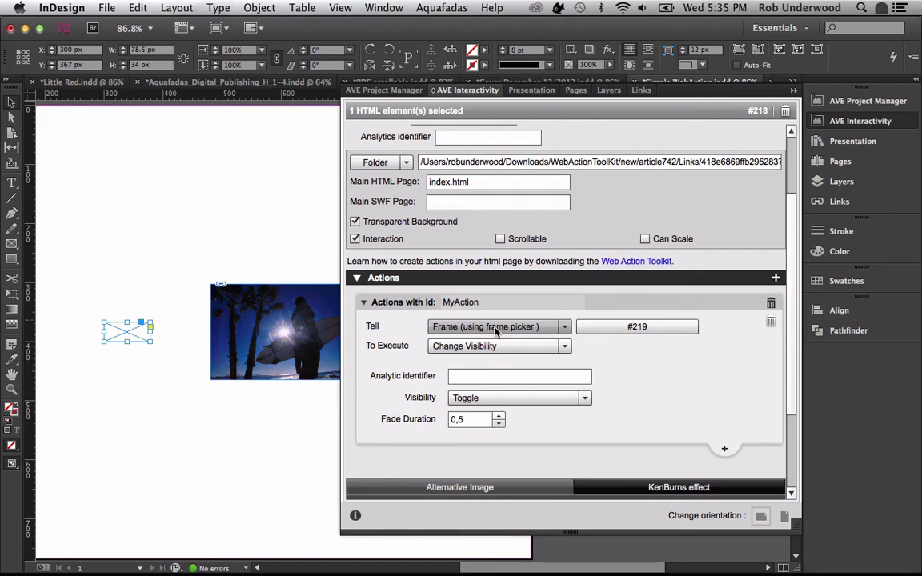
- Leave MyAction's Tell target unchanged and open the programme document from the Copy of culture AVE project
click(564, 327)
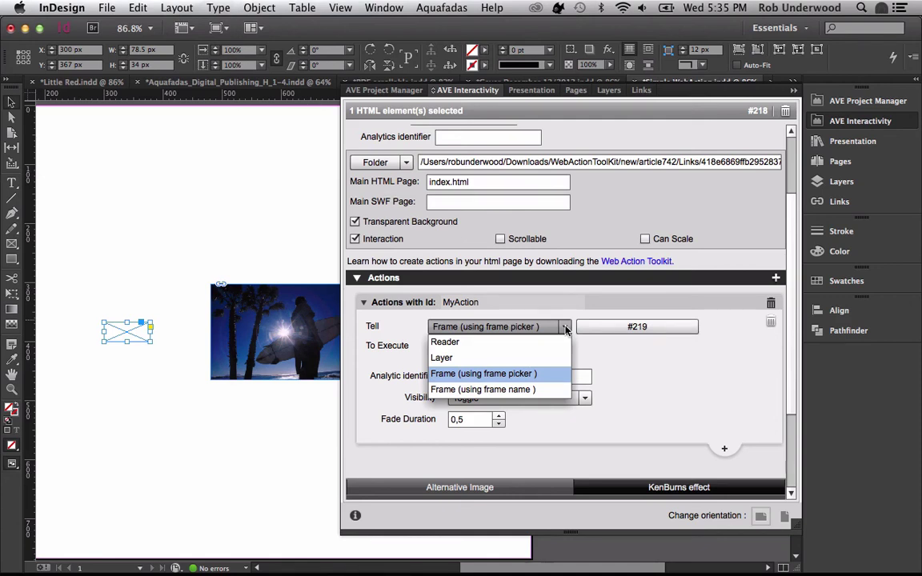
click(565, 327)
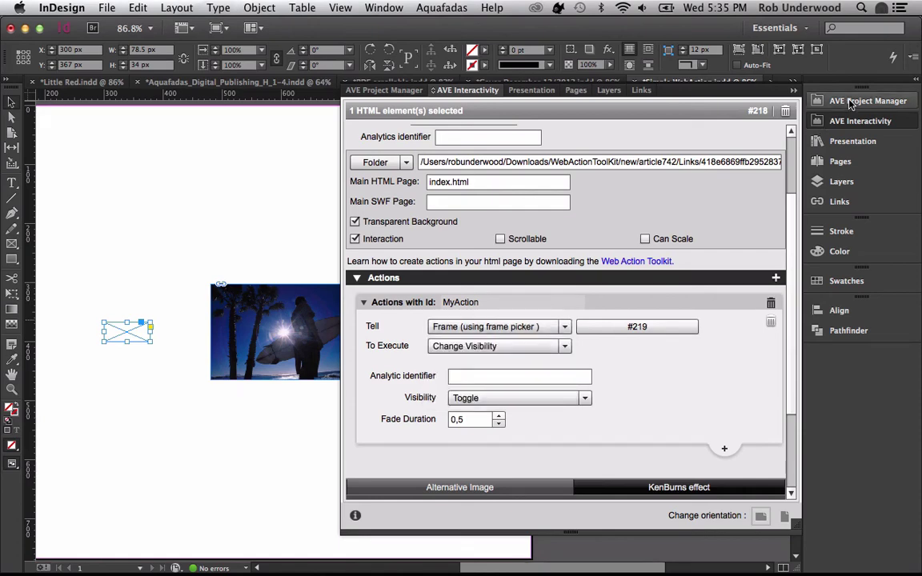
click(851, 102)
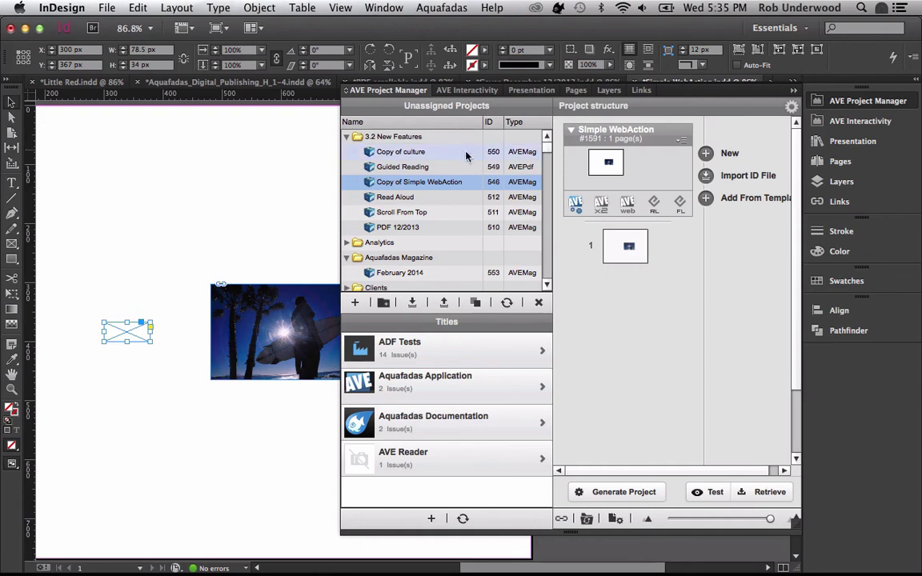
click(409, 151)
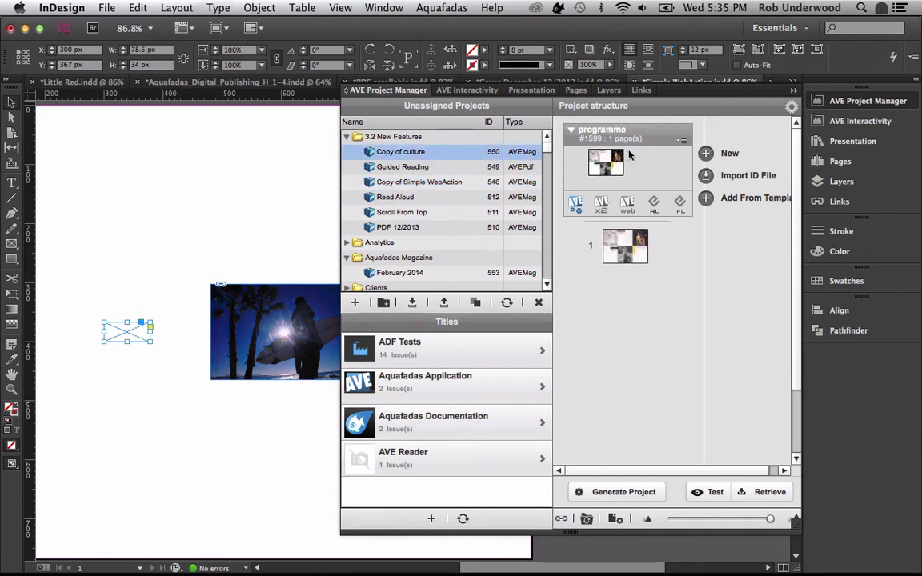
double_click(614, 139)
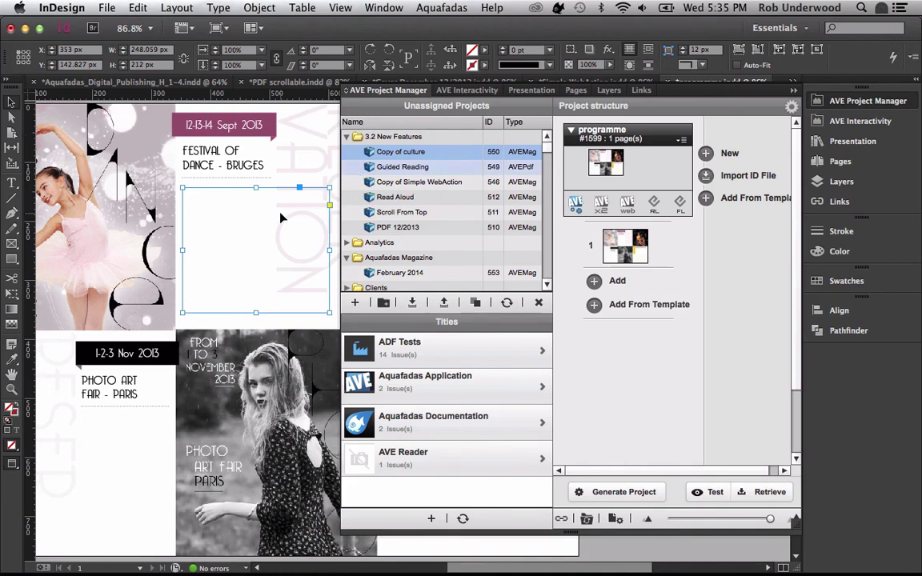
key(super+Tab)
key(super+Tab)
key(super+Tab)
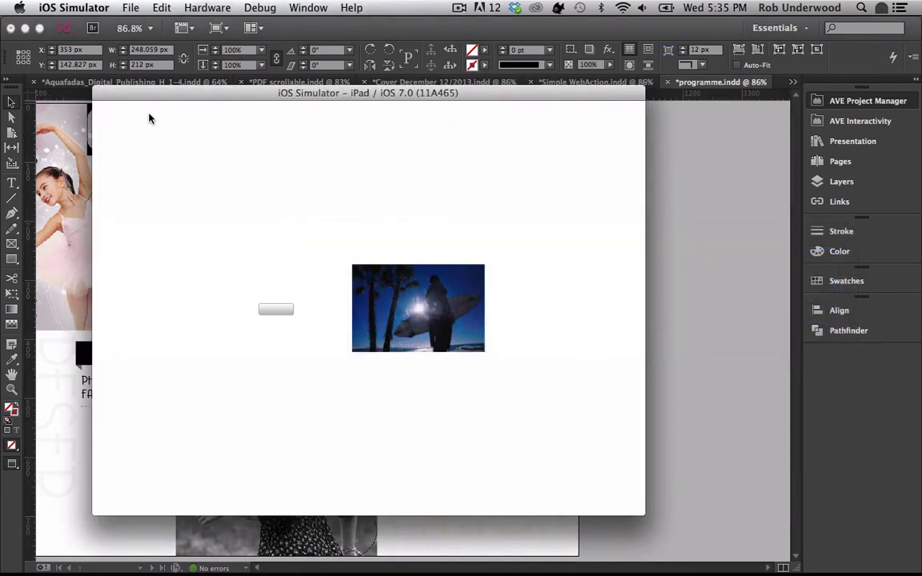
- Go back to the myKiosk library and start reading the Copy of culture publication
click(150, 118)
click(112, 116)
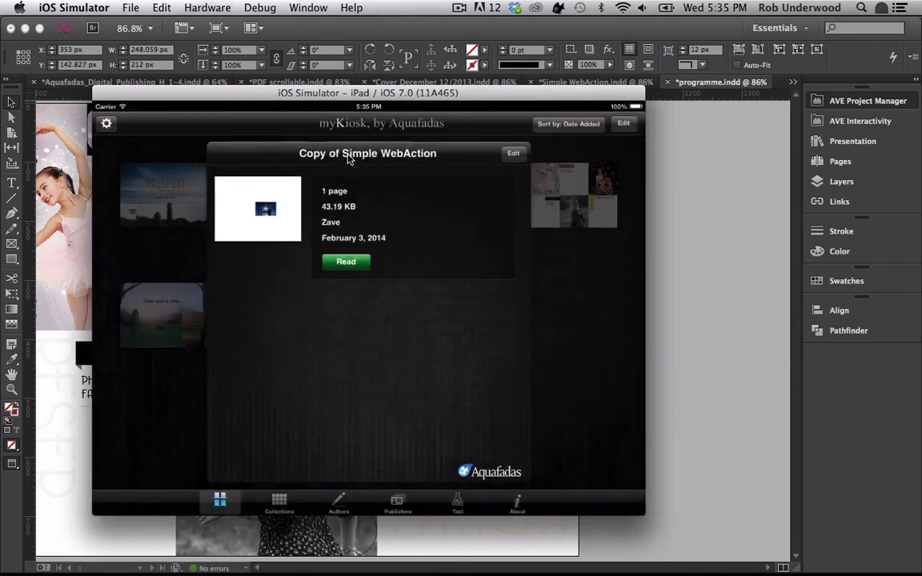
click(155, 244)
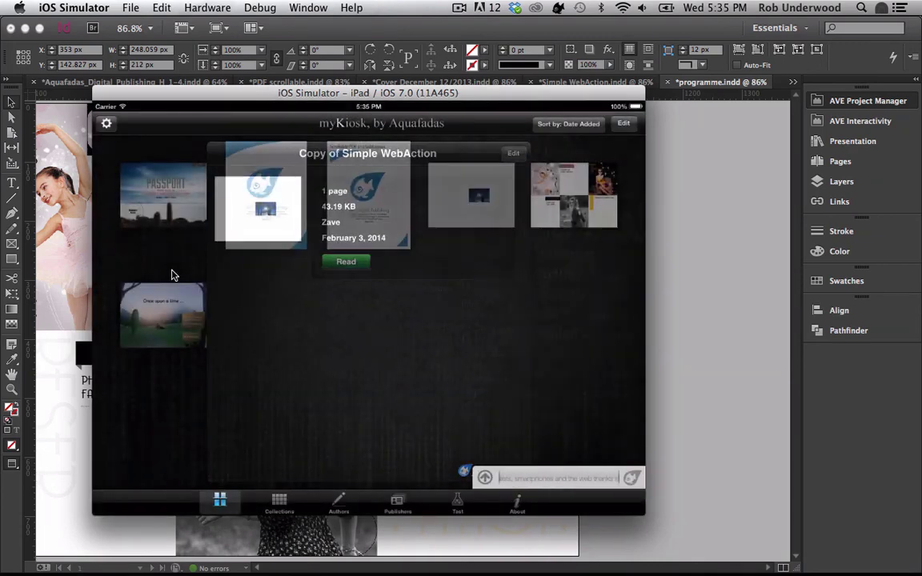
click(571, 190)
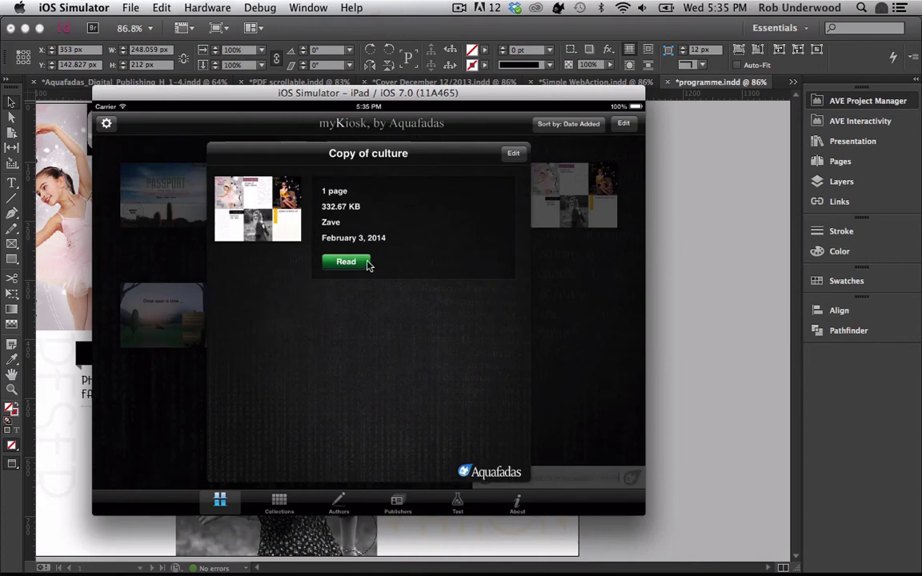
click(360, 264)
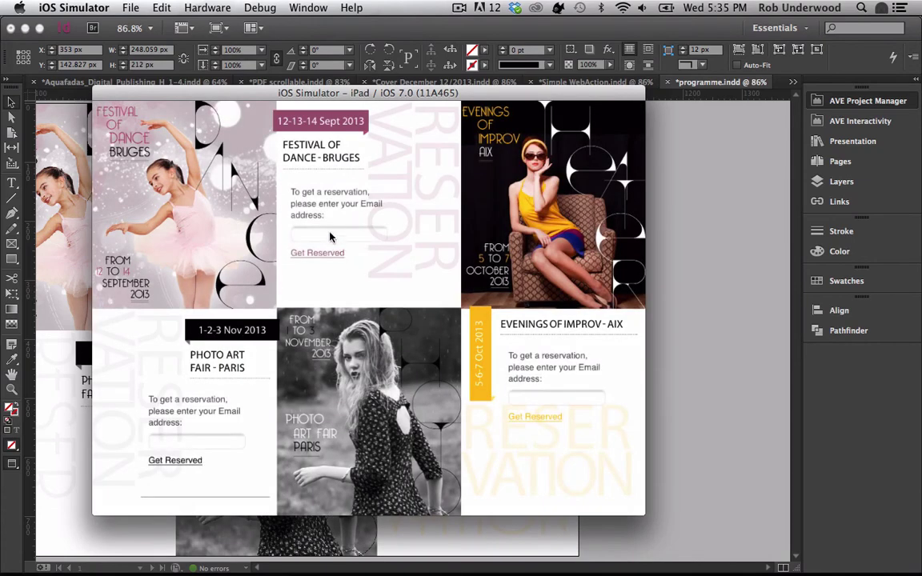
- Submit the Bruges Festival of Dance reservation form with an e-mail address
click(322, 237)
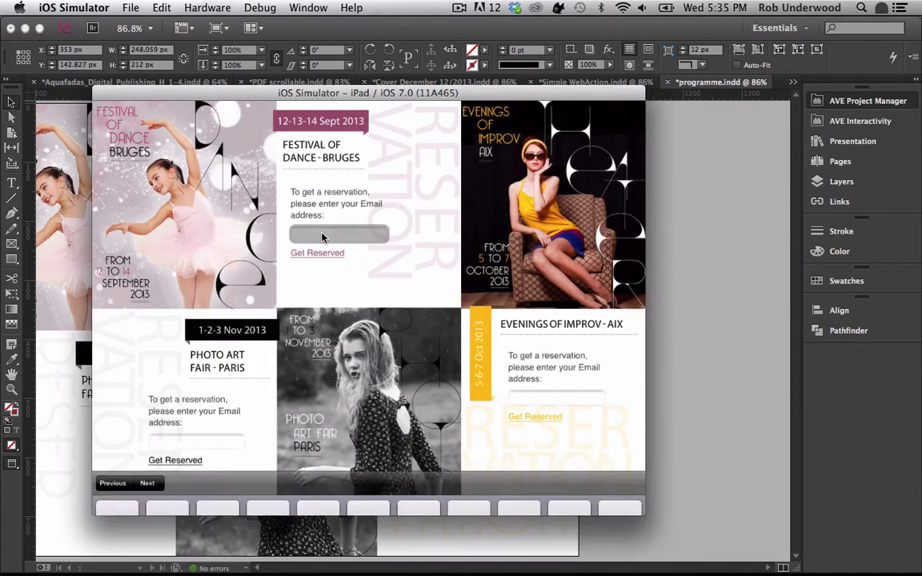
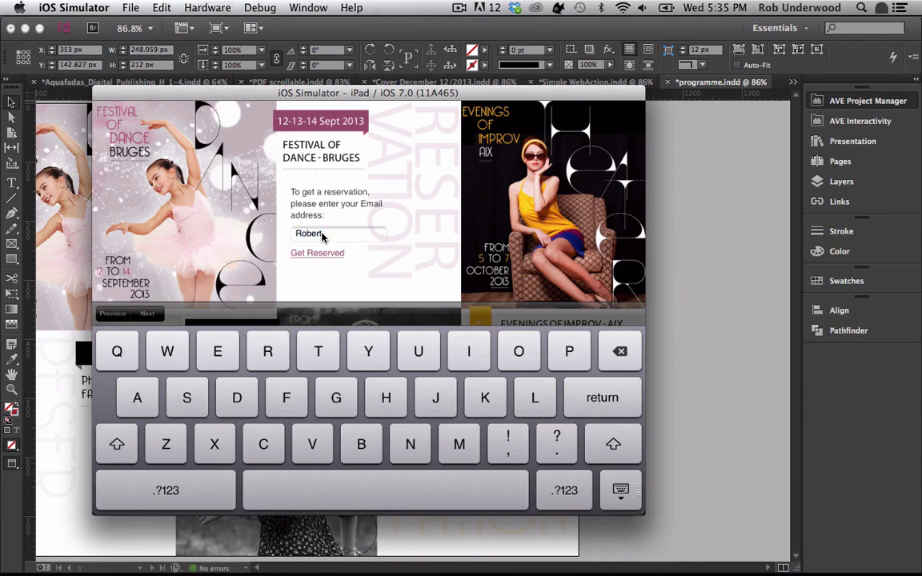
click(316, 253)
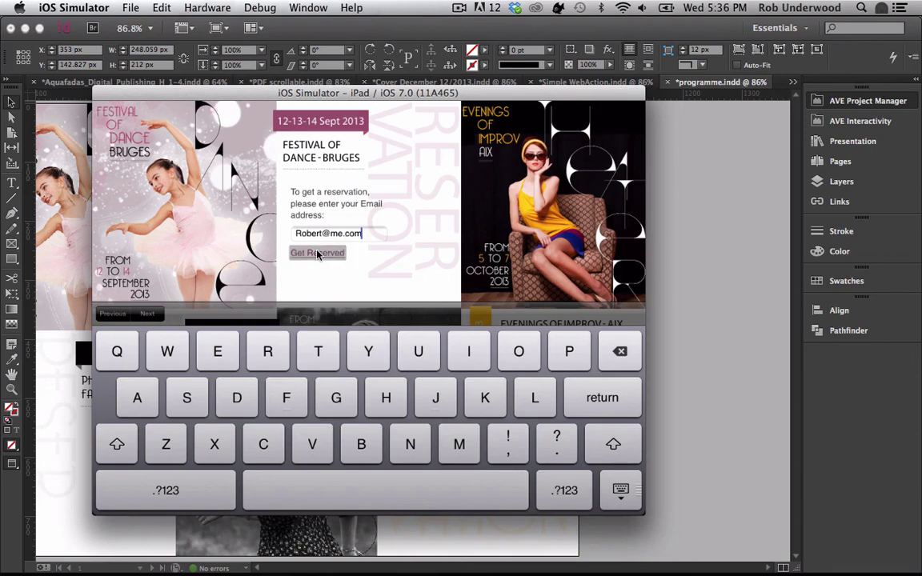
key(super+Tab)
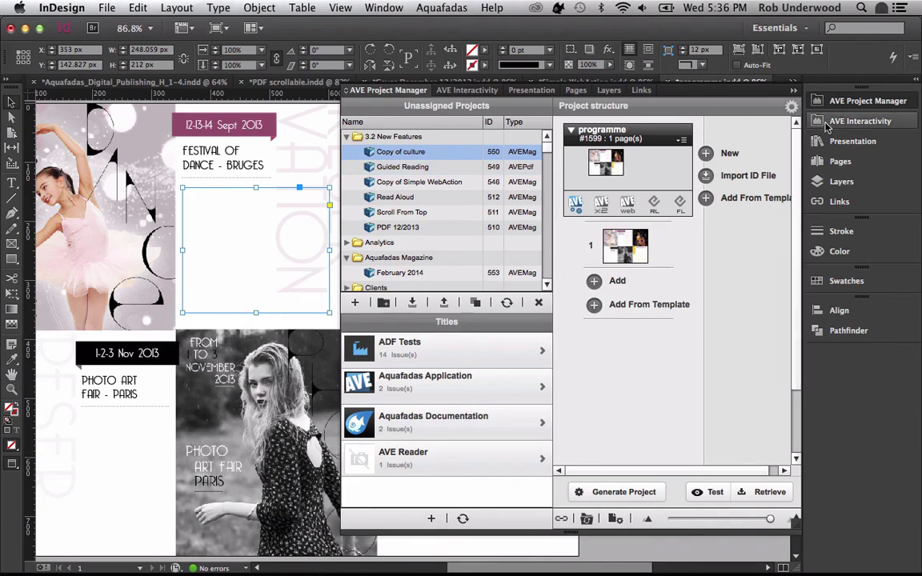
- Show webView291's AVE Interactivity settings, with danse.html as main page and the reserveDanse action
click(829, 122)
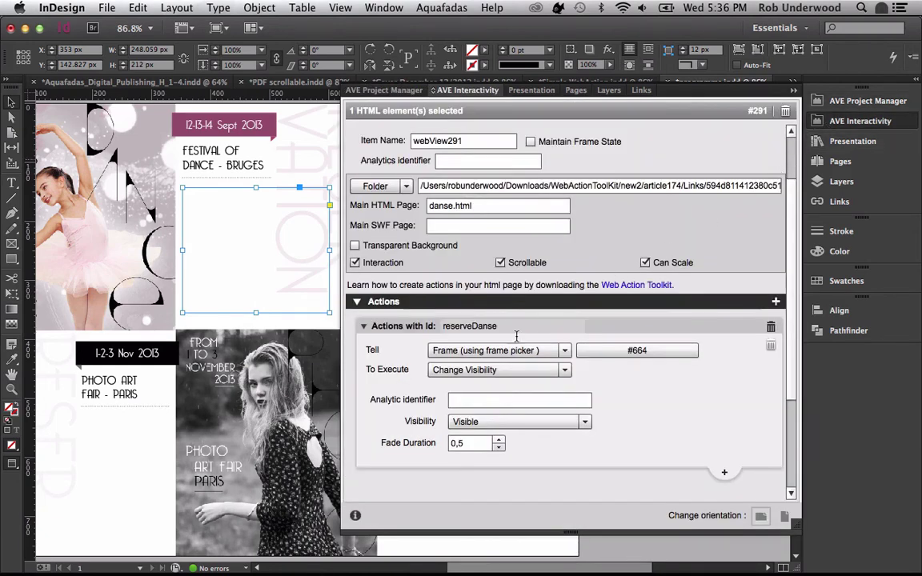